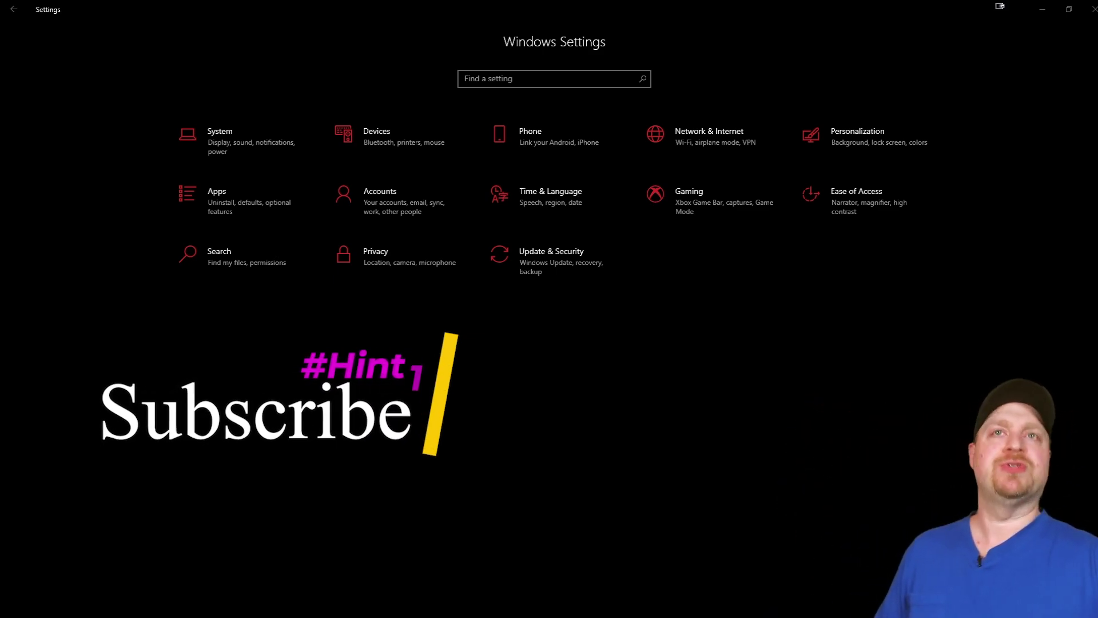
# Under Accounts > Sign-in options, expand Security Key and start managing the physical key
pyautogui.click(376, 194)
pyautogui.click(375, 194)
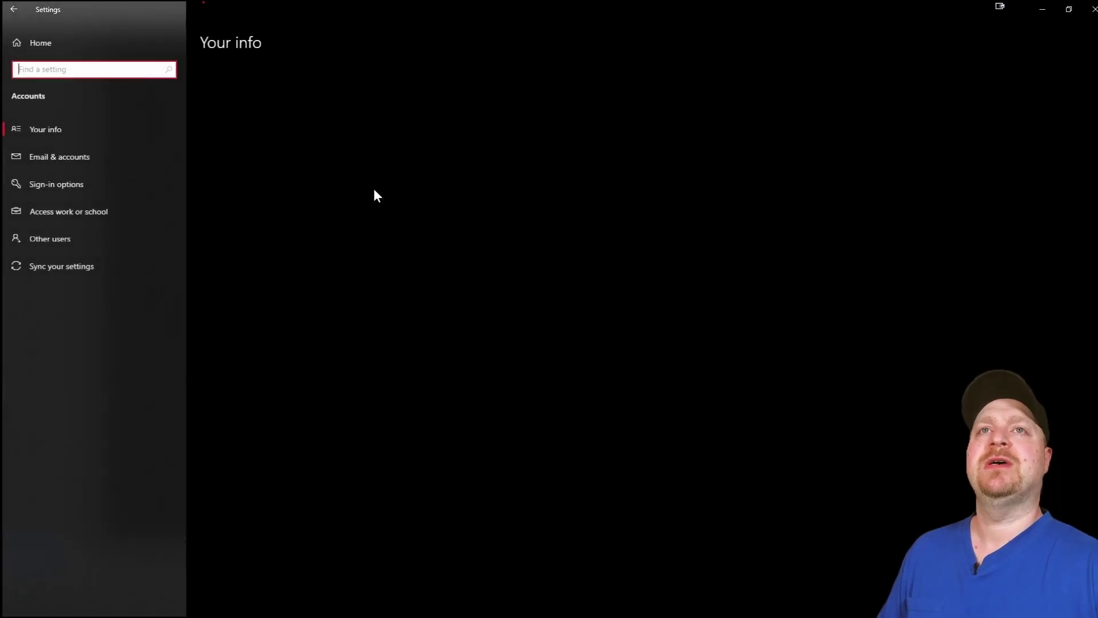
pyautogui.click(67, 188)
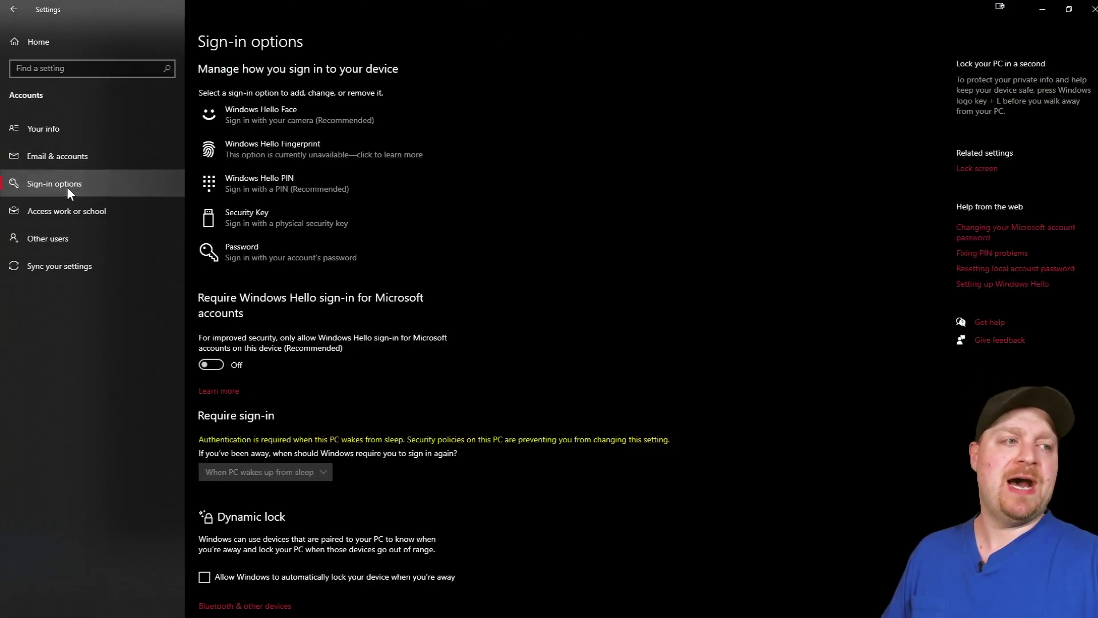
pyautogui.click(294, 221)
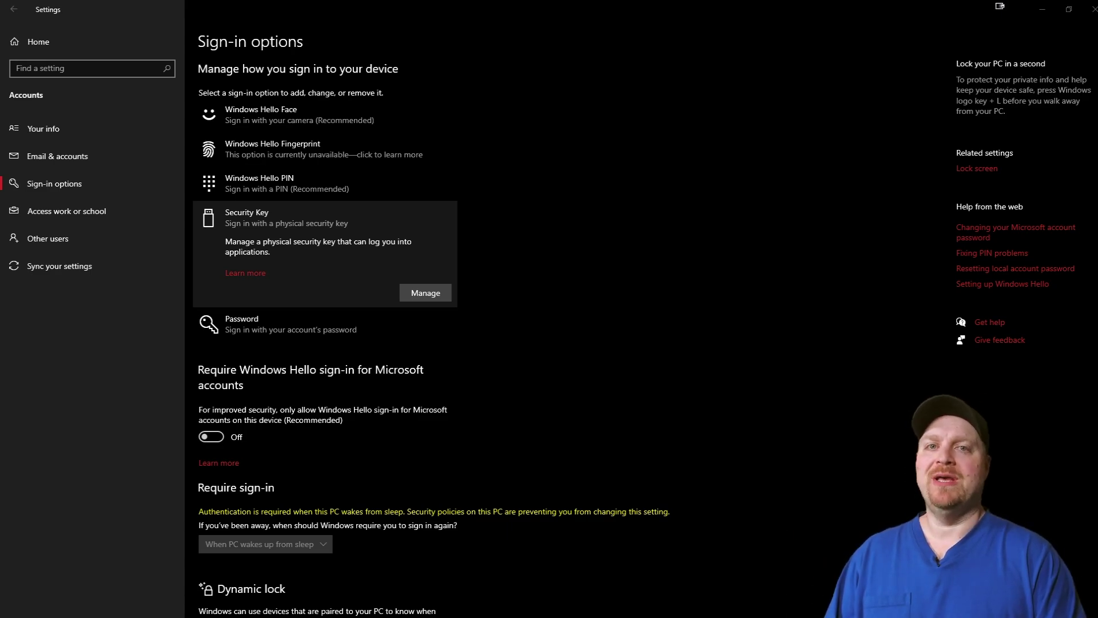
pyautogui.click(562, 39)
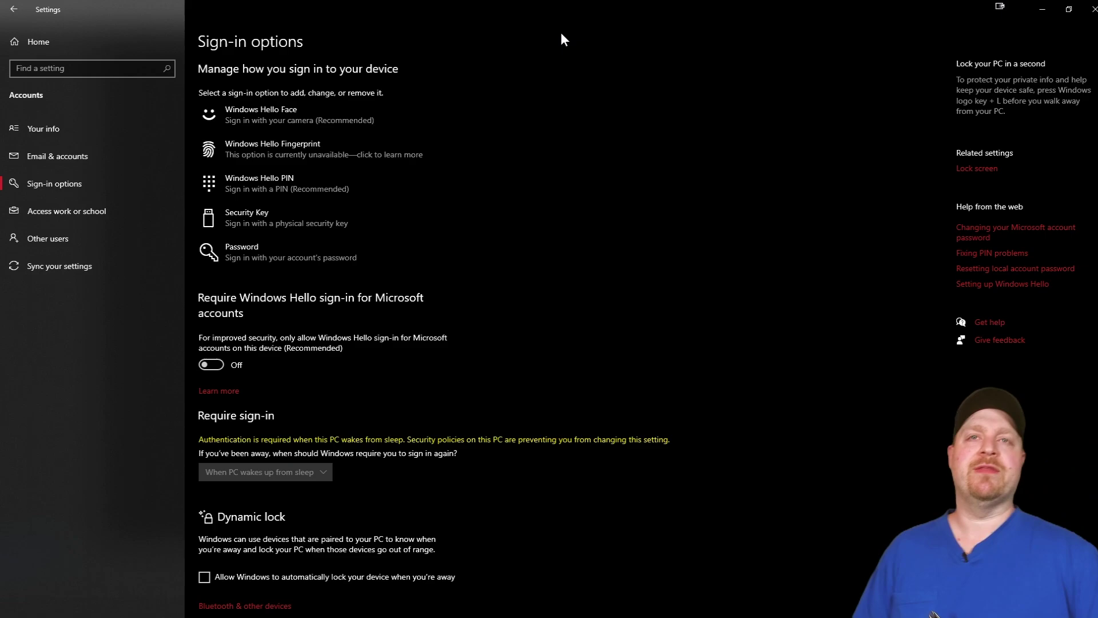
pyautogui.click(425, 222)
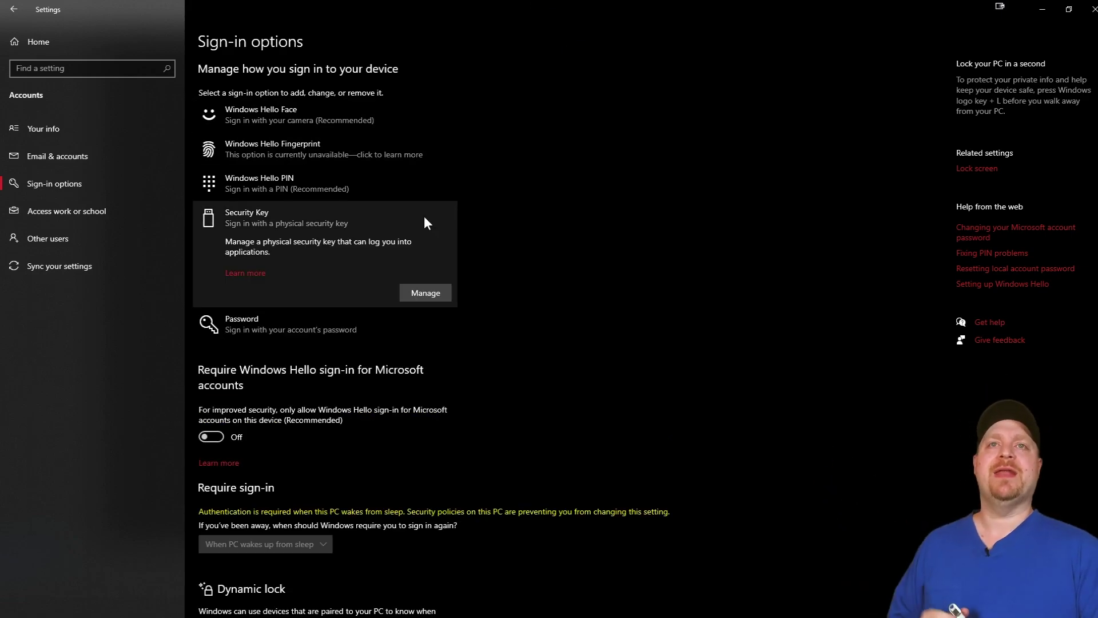
pyautogui.click(445, 297)
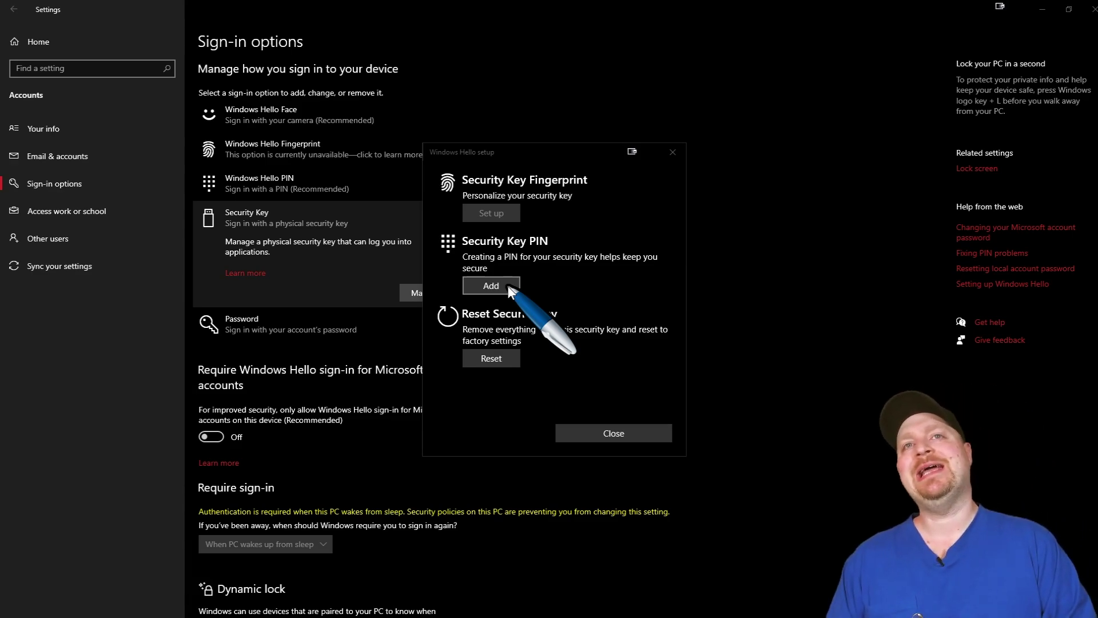
# Create and confirm a new PIN for the security key
pyautogui.click(511, 289)
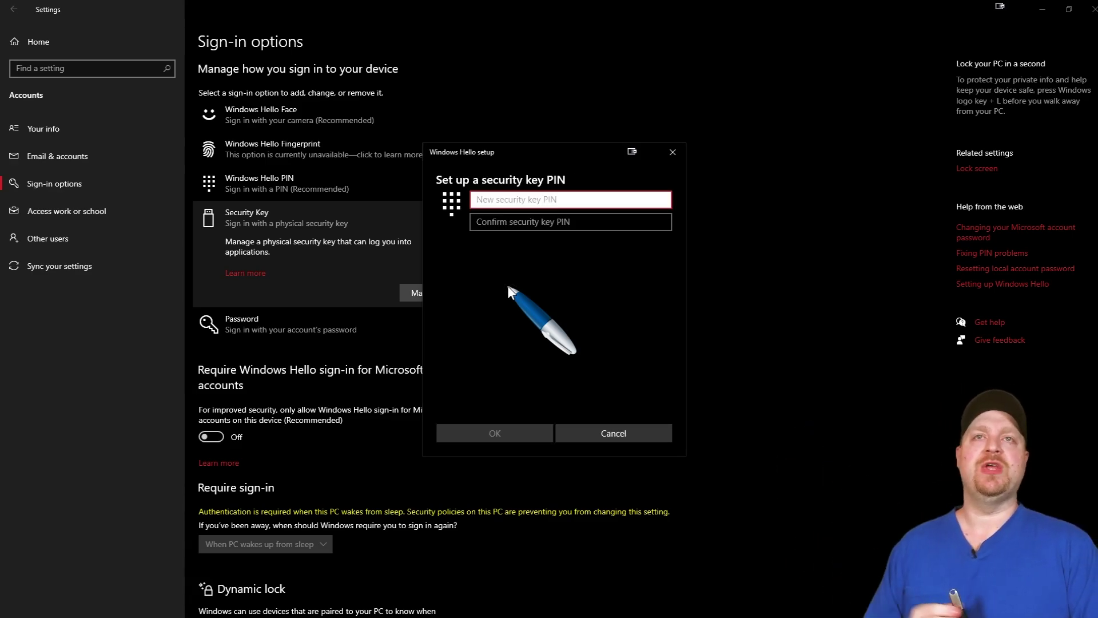
pyautogui.write('12345678')
pyautogui.press('Tab')
pyautogui.write('12345678')
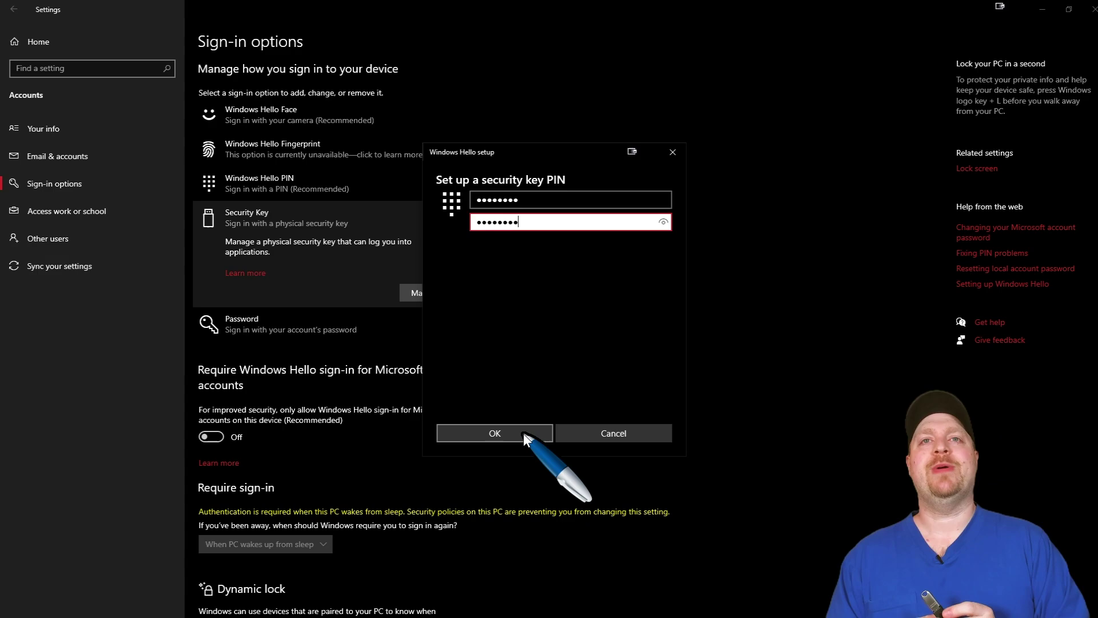
pyautogui.click(525, 435)
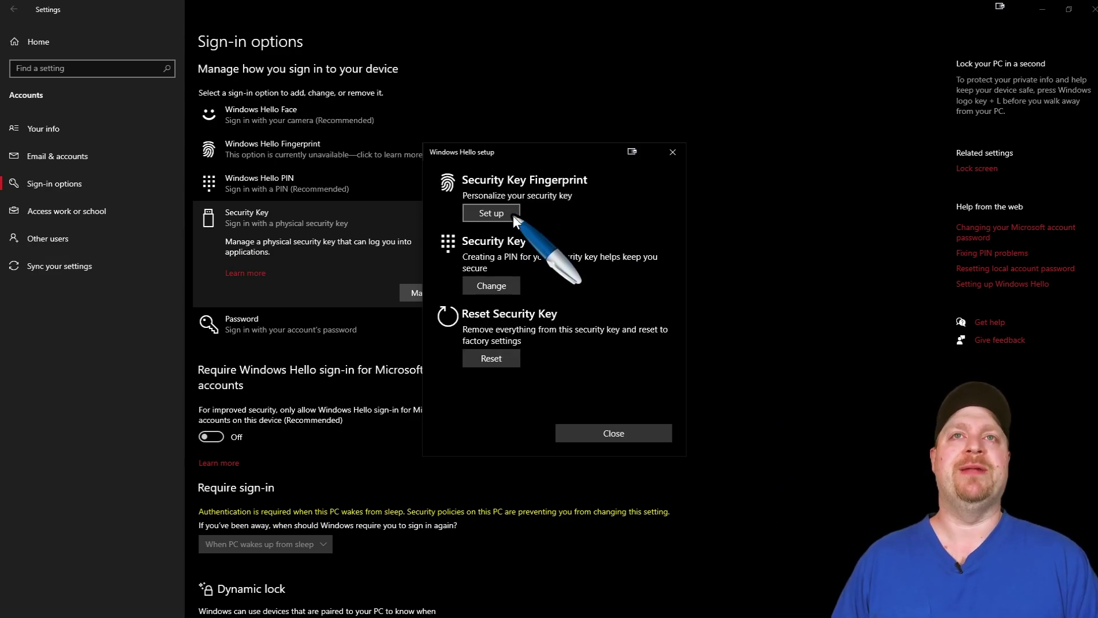
# Enroll a fingerprint on the security key after entering its PIN
pyautogui.click(514, 216)
pyautogui.write('12345678')
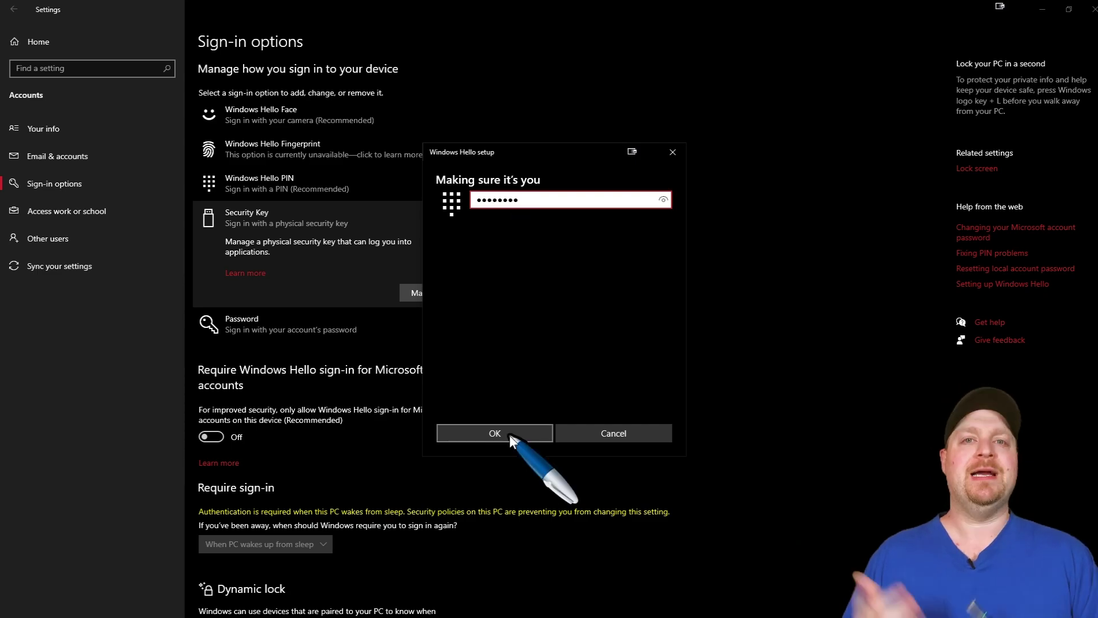
pyautogui.click(509, 434)
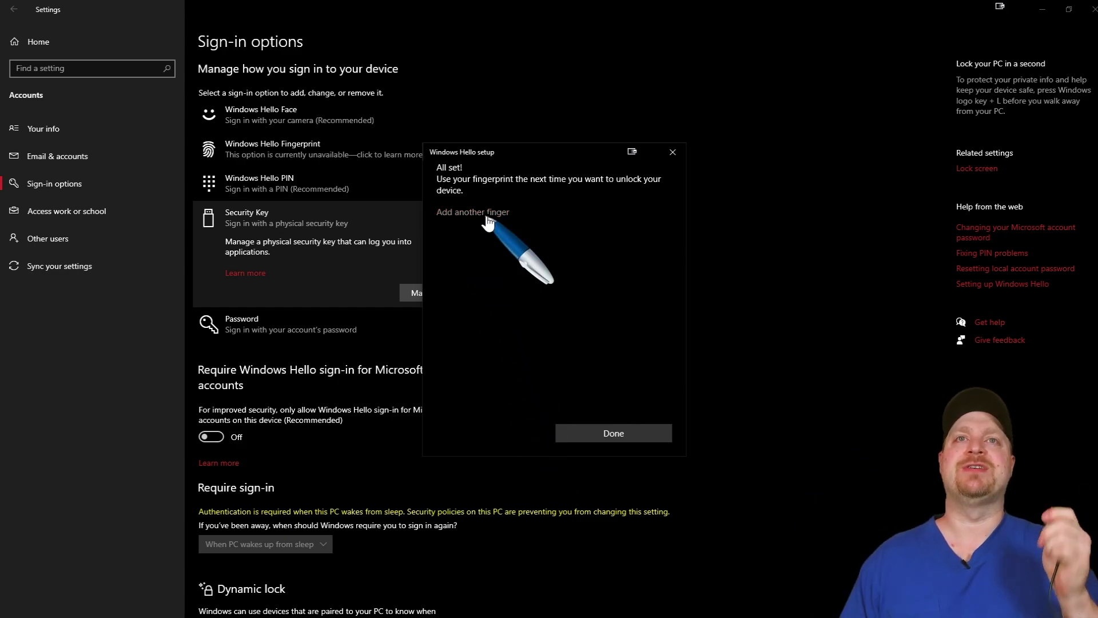
pyautogui.click(662, 438)
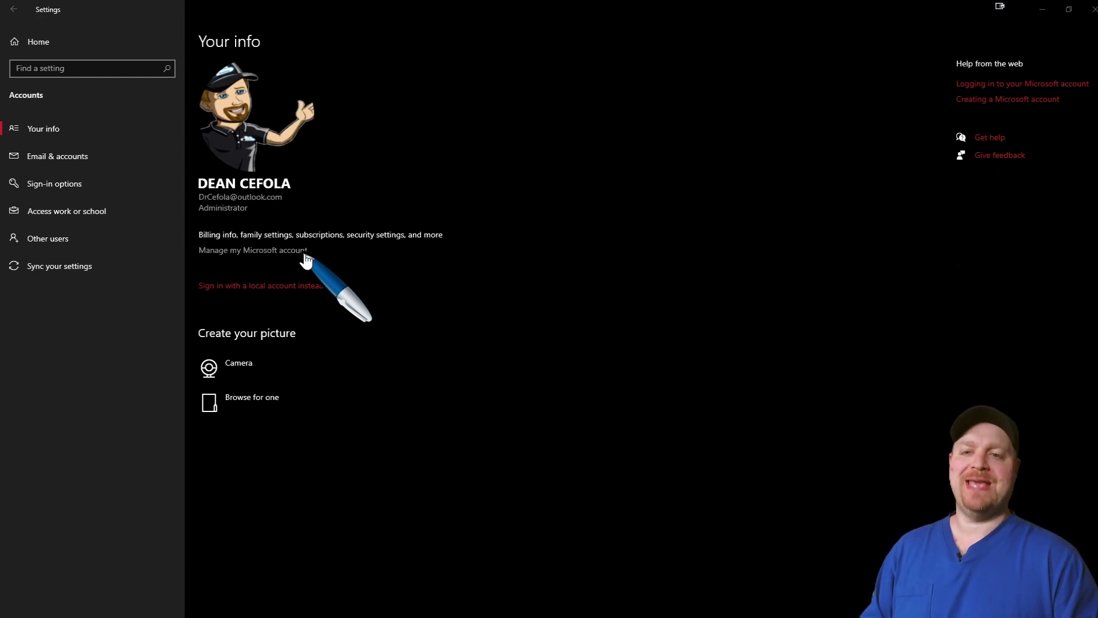
# From the online account's Advanced security options, choose to add a security key as a new sign-in method
pyautogui.click(306, 259)
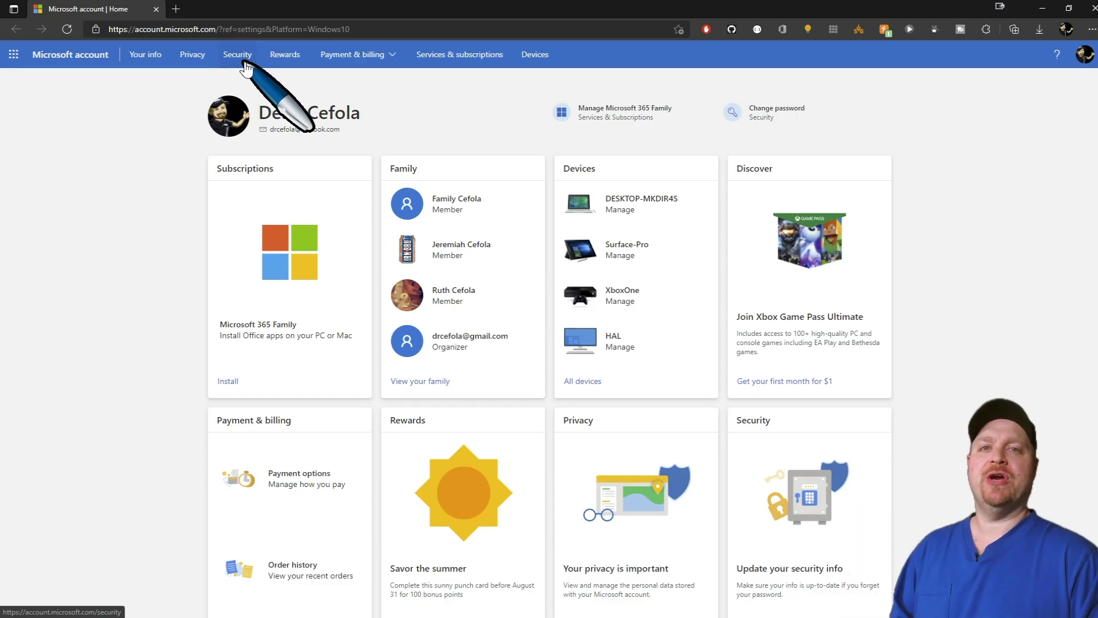
pyautogui.click(246, 64)
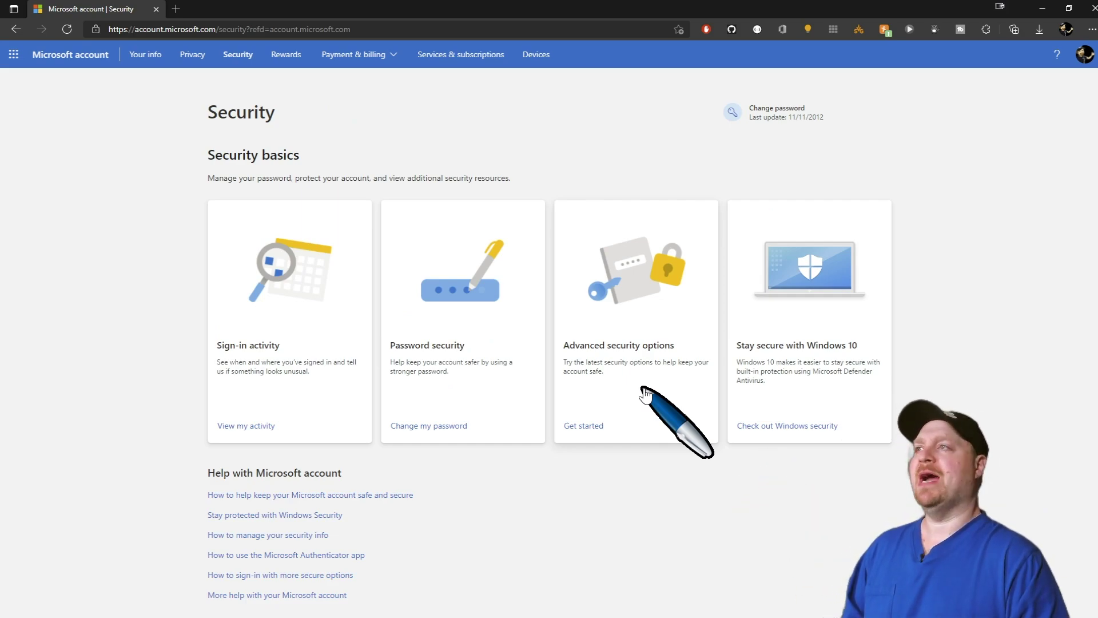
pyautogui.click(644, 394)
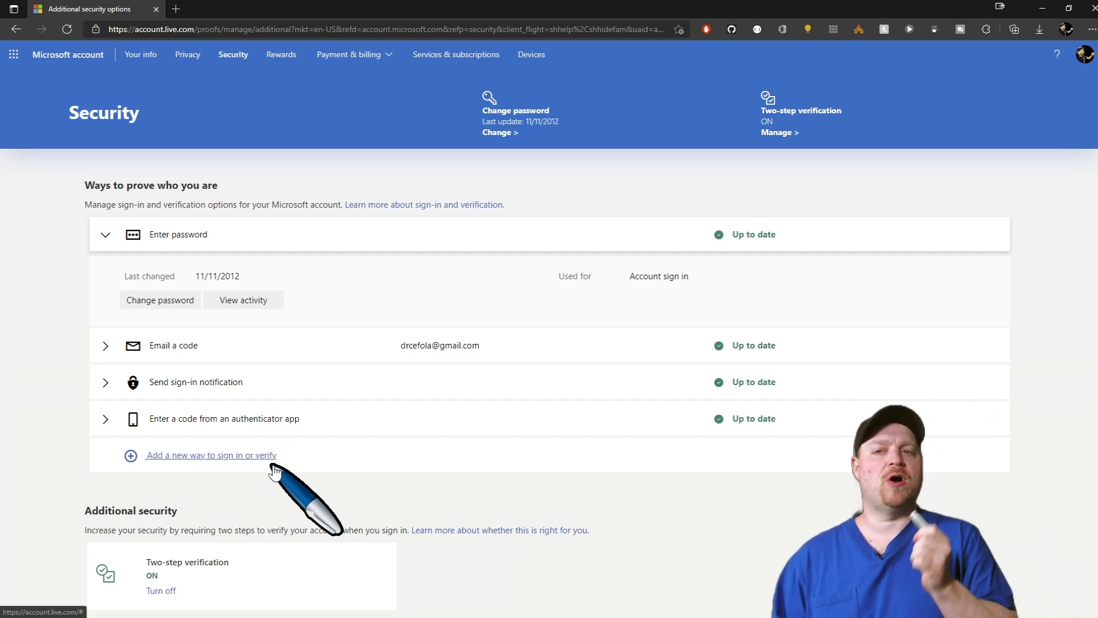
pyautogui.click(211, 455)
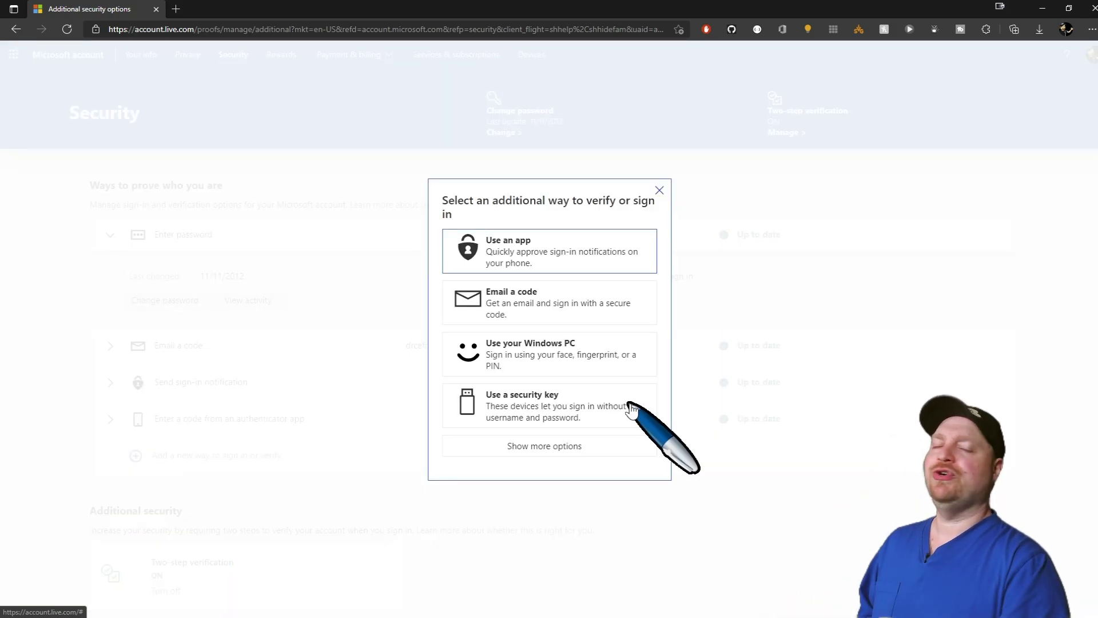
pyautogui.click(632, 410)
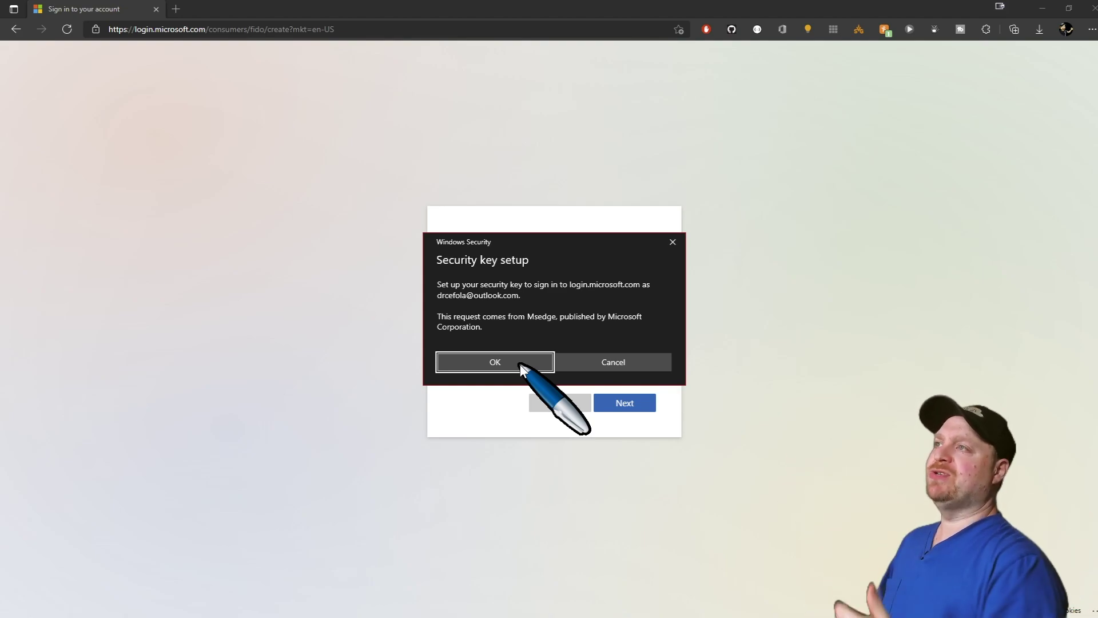
# Approve the key setup for login.microsoft.com and enter the key's PIN to register it
pyautogui.click(520, 364)
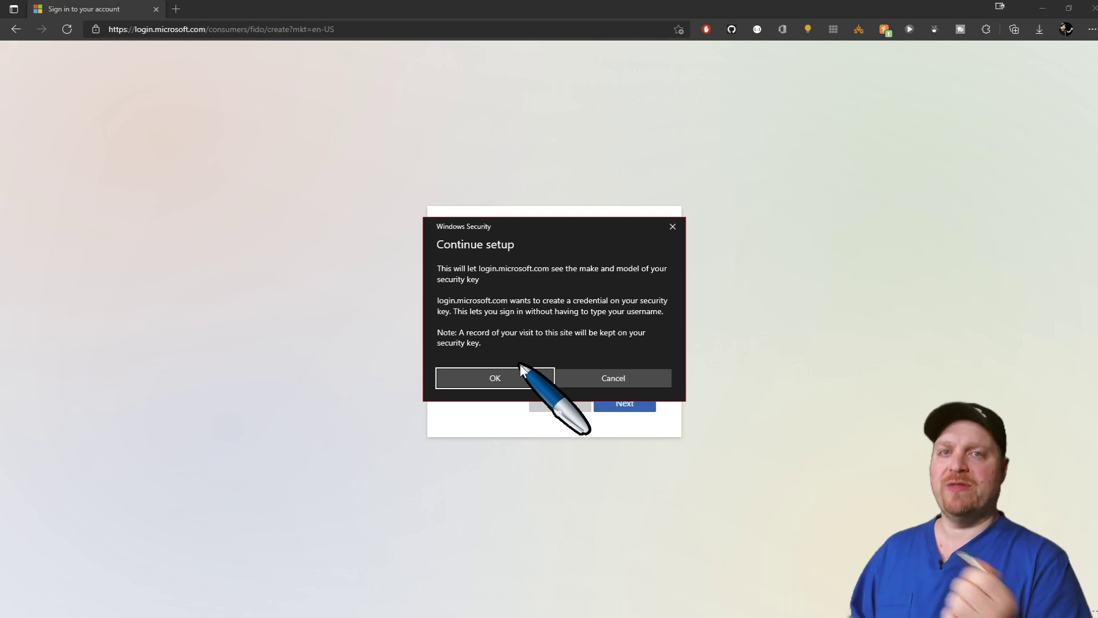
pyautogui.click(522, 373)
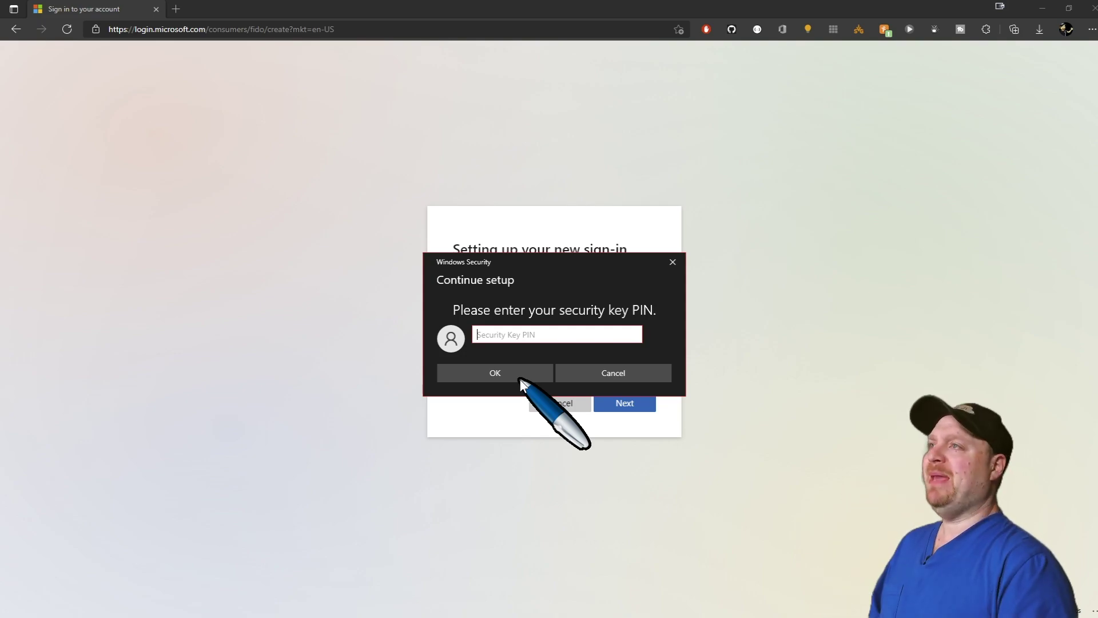
pyautogui.write('****')
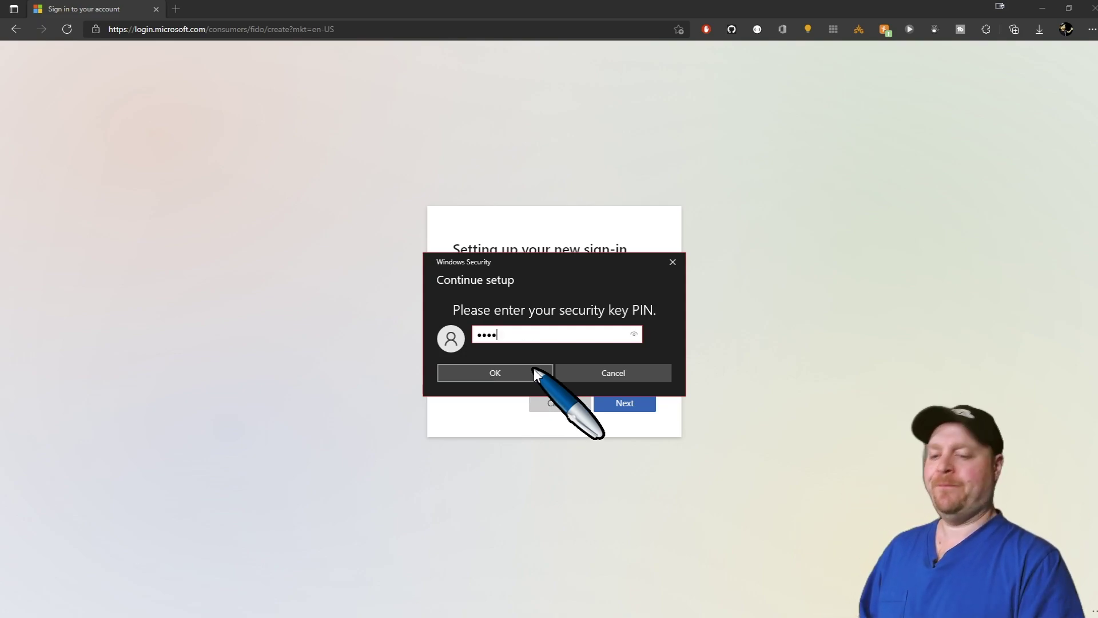
pyautogui.click(535, 373)
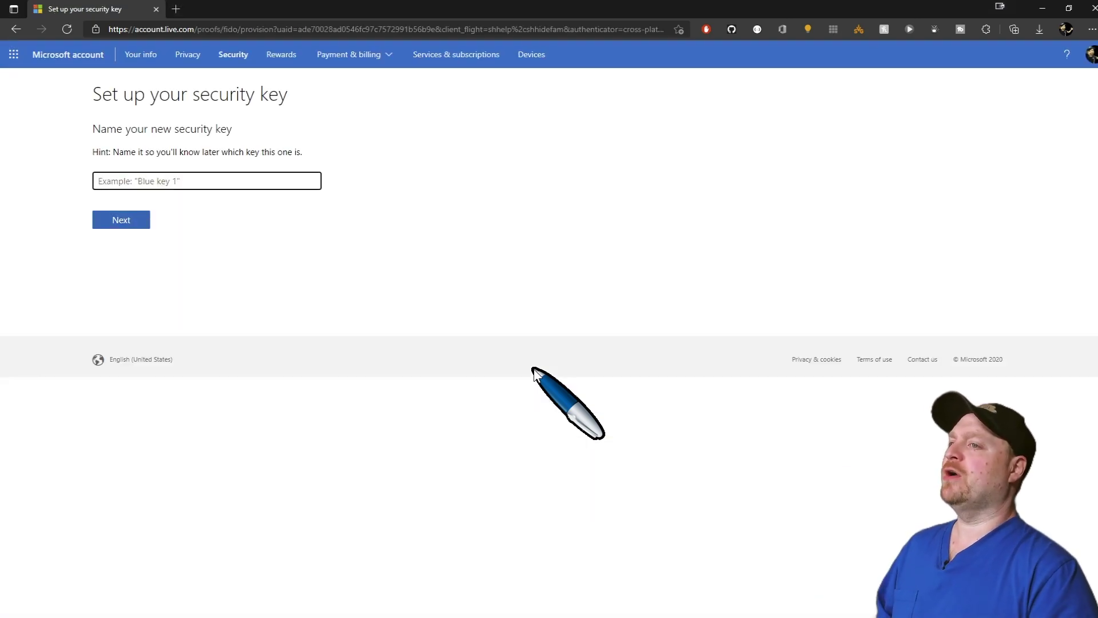
# Name the key FEITIANBioPassK27, finish the setup, and open an InPrivate window
pyautogui.write('FEITIANBioPassK27')
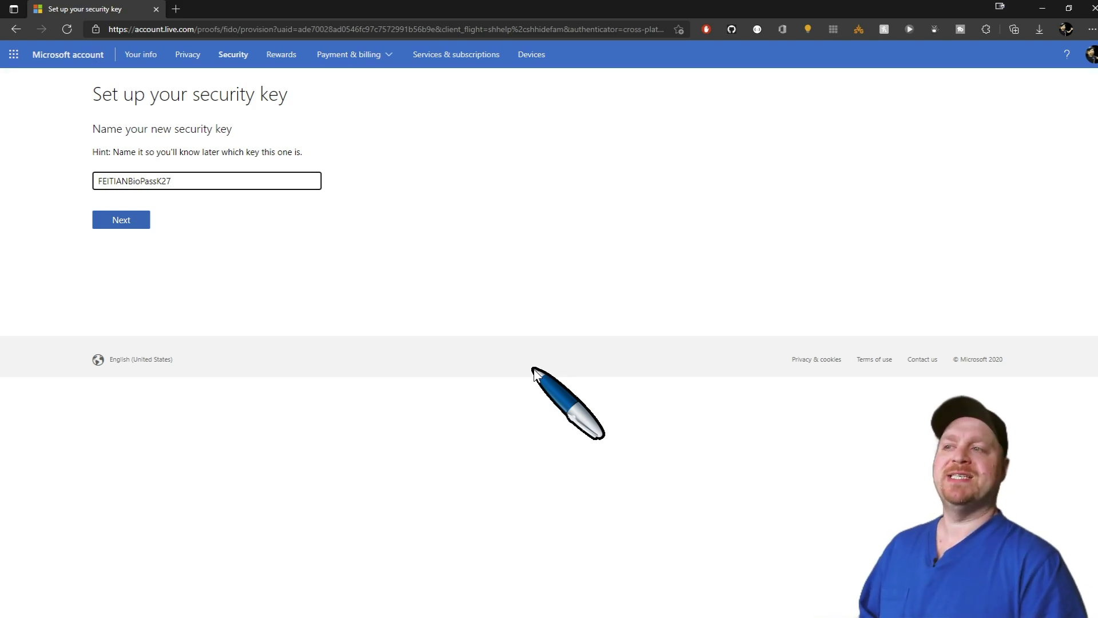
pyautogui.press('Return')
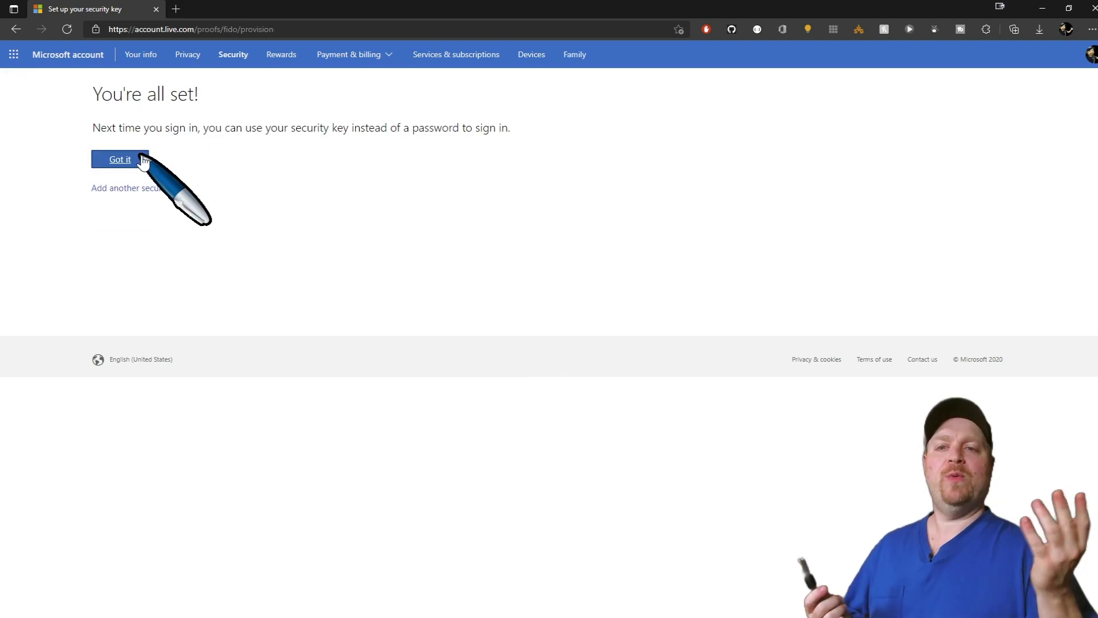
pyautogui.click(143, 161)
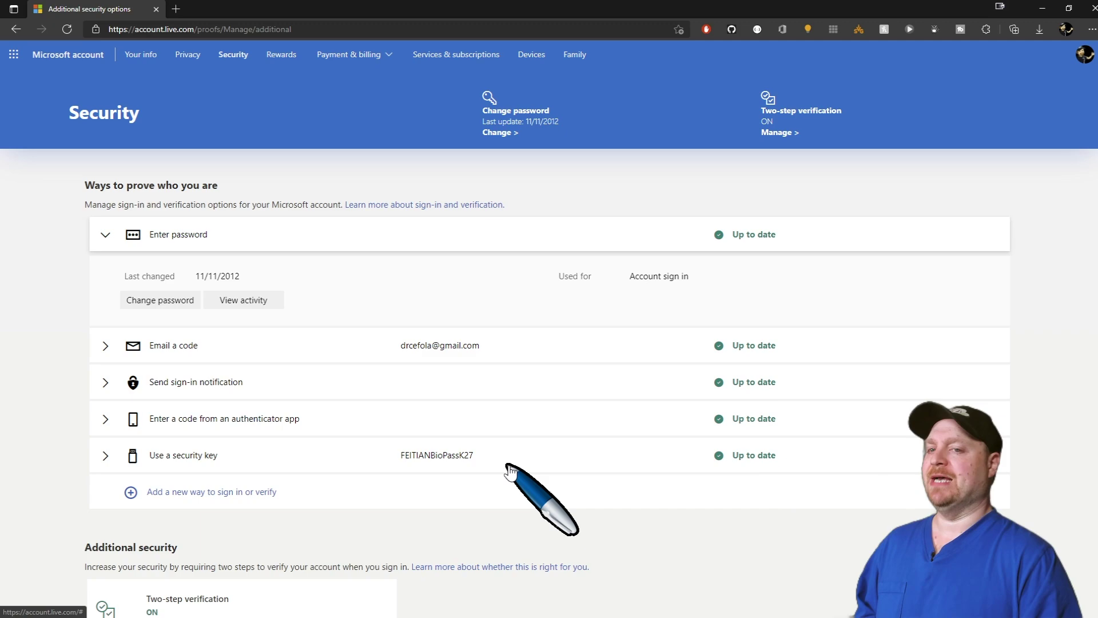
pyautogui.hotkey('ctrl', 'shift', 'n')
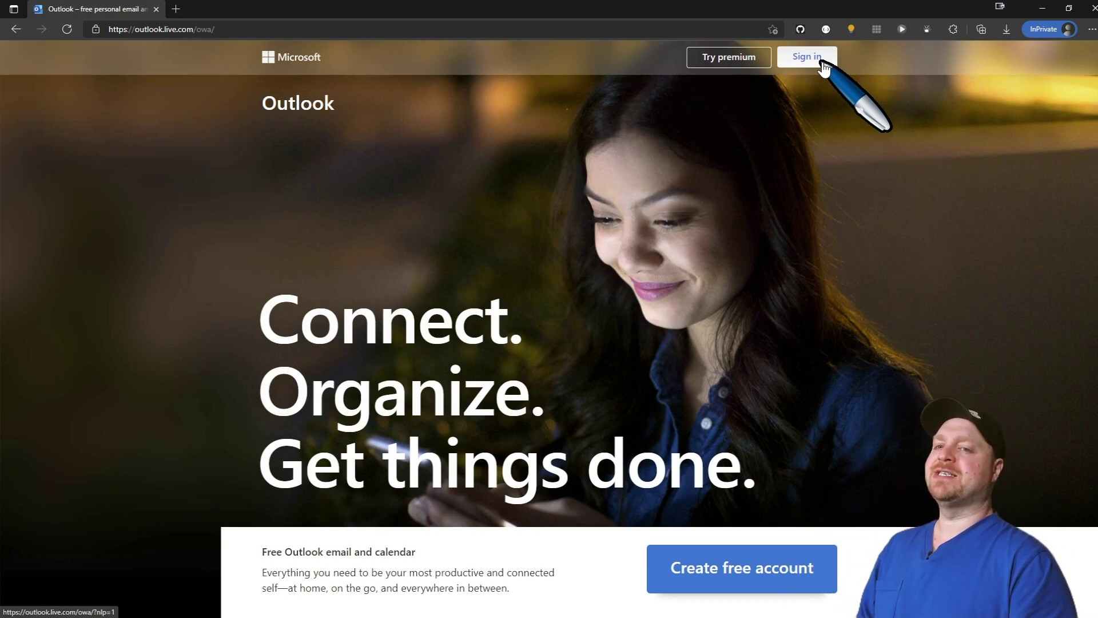
# Sign in to Outlook using a security key and submit the key's PIN
pyautogui.click(822, 63)
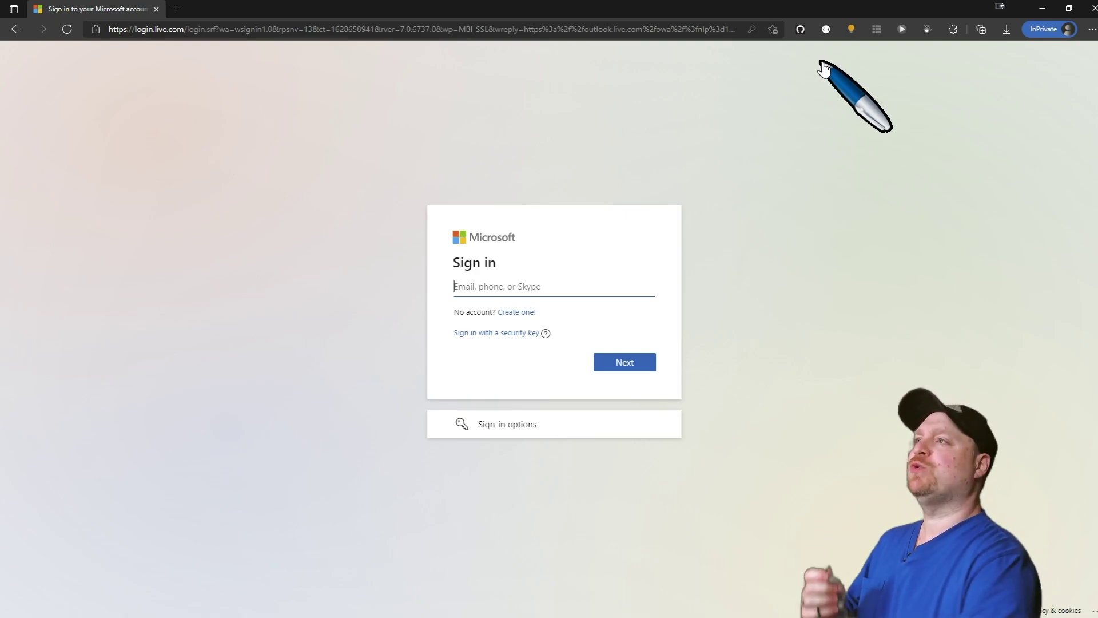
pyautogui.click(487, 336)
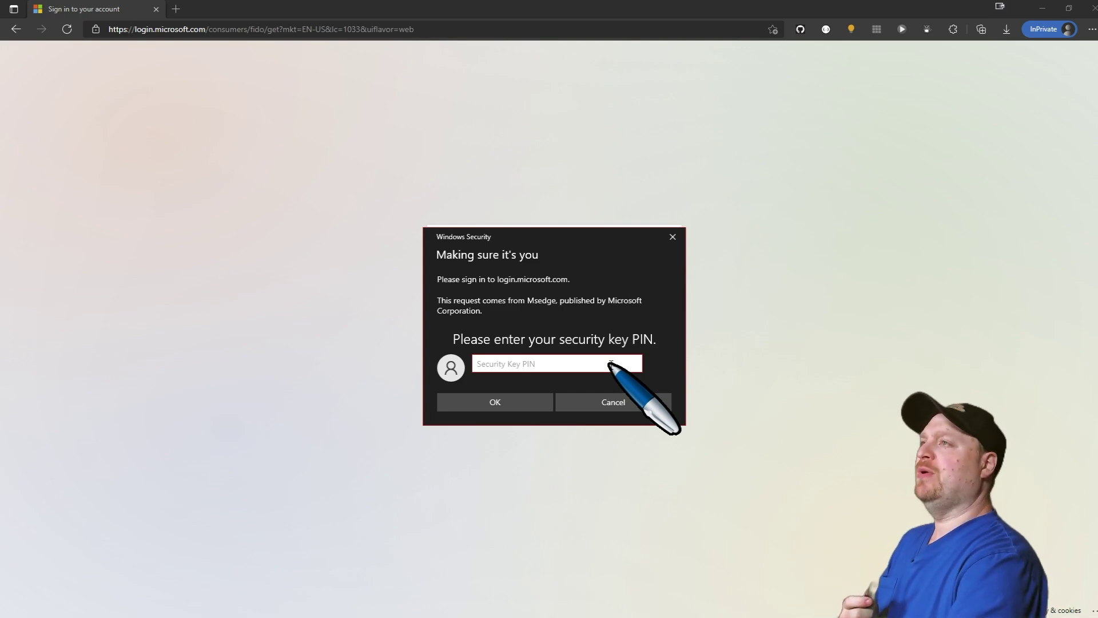
pyautogui.write('••••')
pyautogui.click(511, 402)
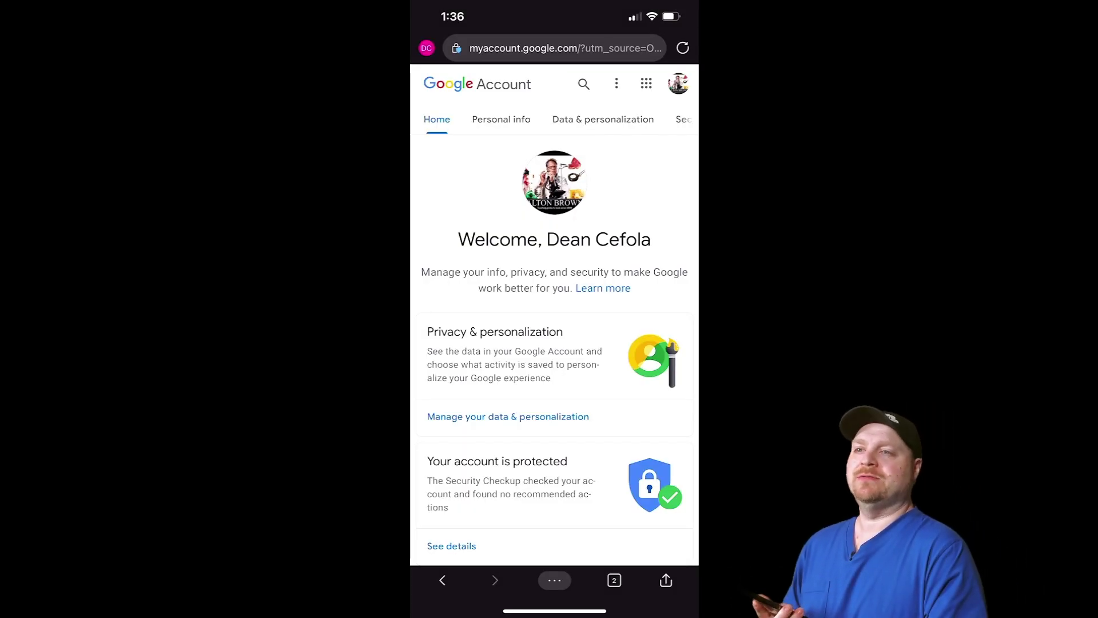
# Open Security > 2-Step Verification in the Google Account, confirming the password
pyautogui.hscroll(3, 554, 119)
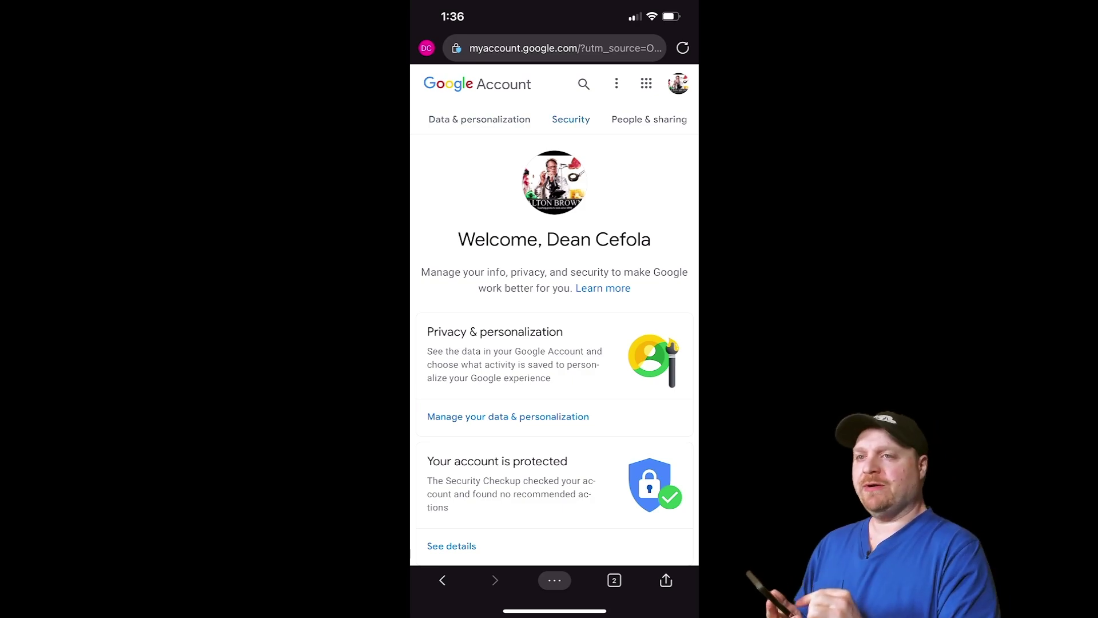
pyautogui.click(571, 119)
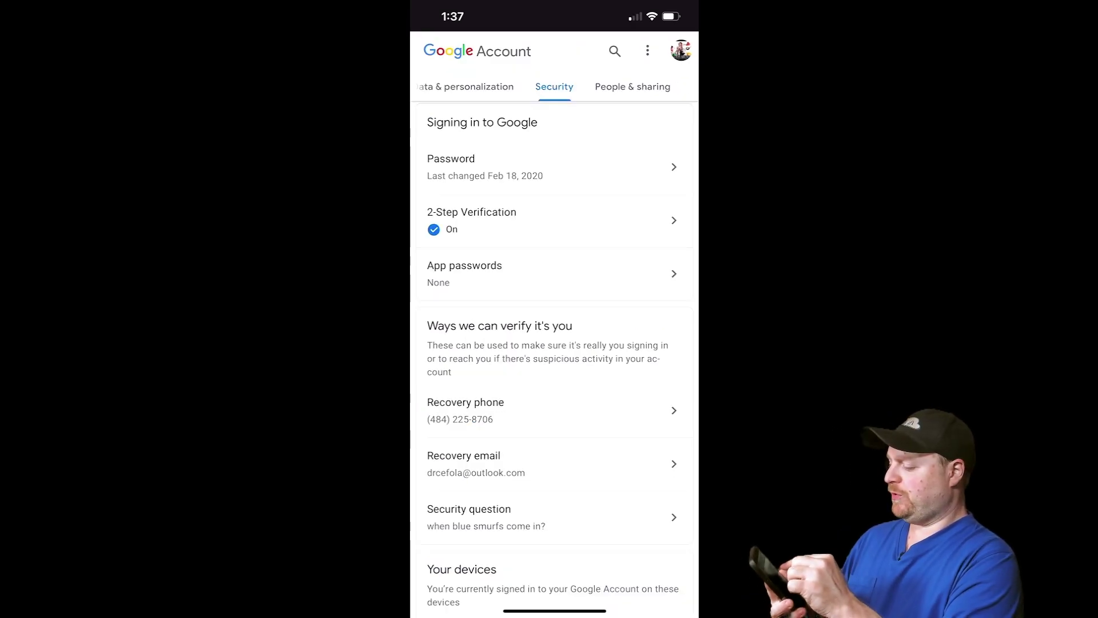
pyautogui.click(549, 166)
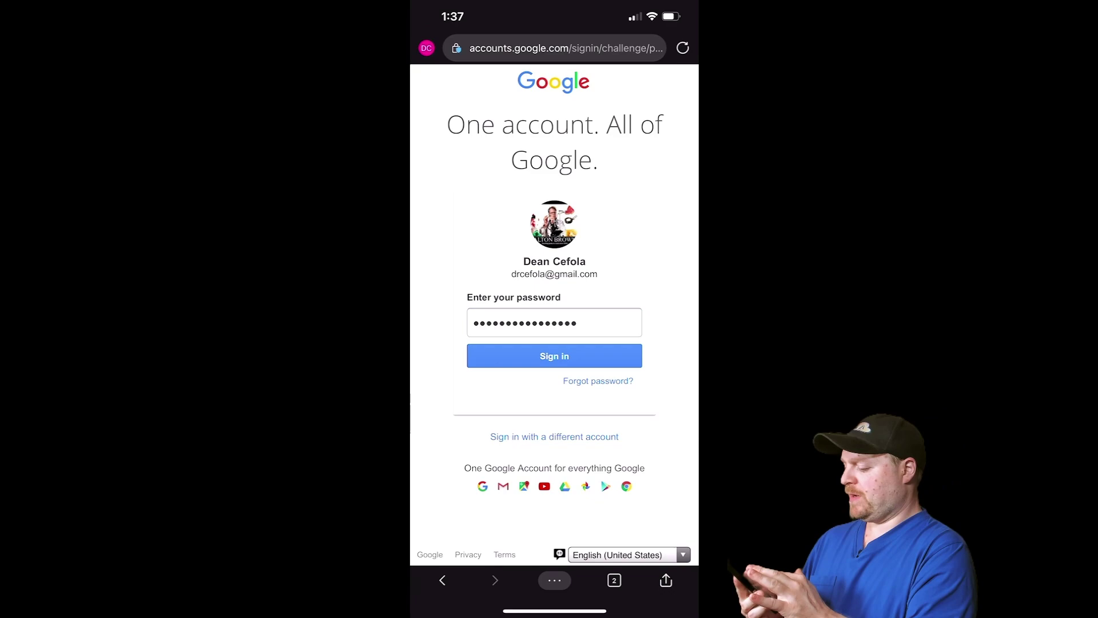
pyautogui.click(554, 356)
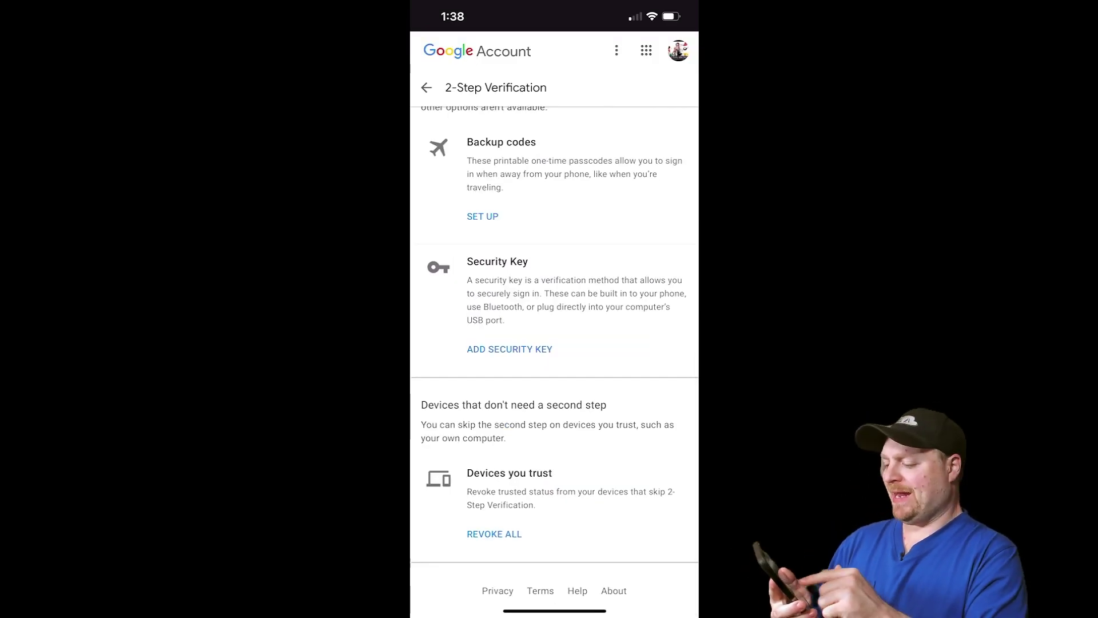
# Add a USB or Bluetooth security key named iePassK44 and save it
pyautogui.click(509, 349)
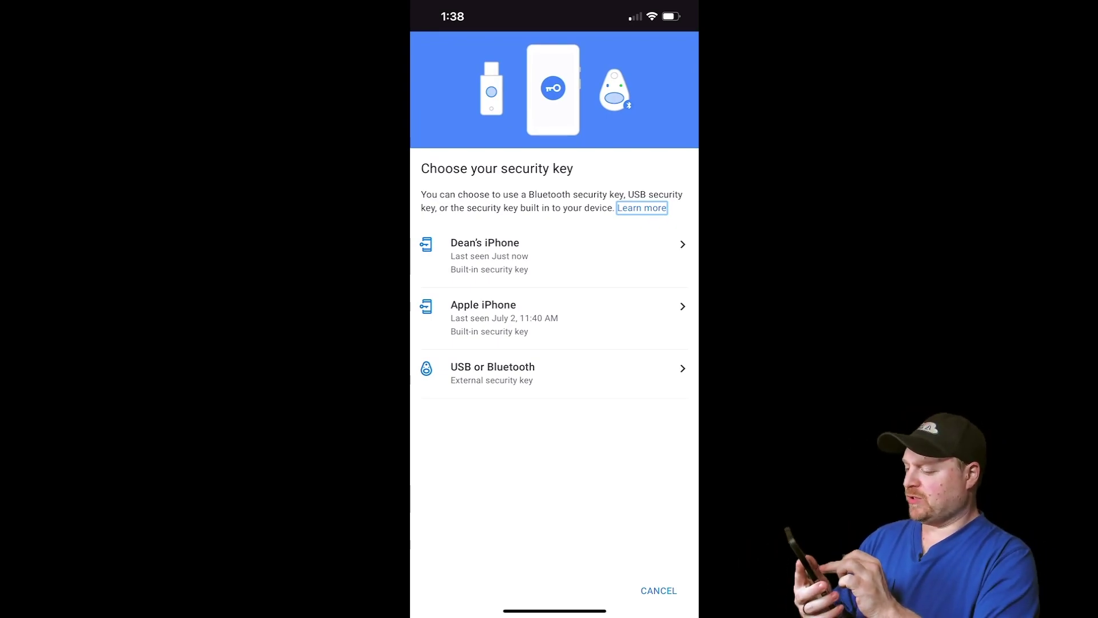
pyautogui.click(493, 367)
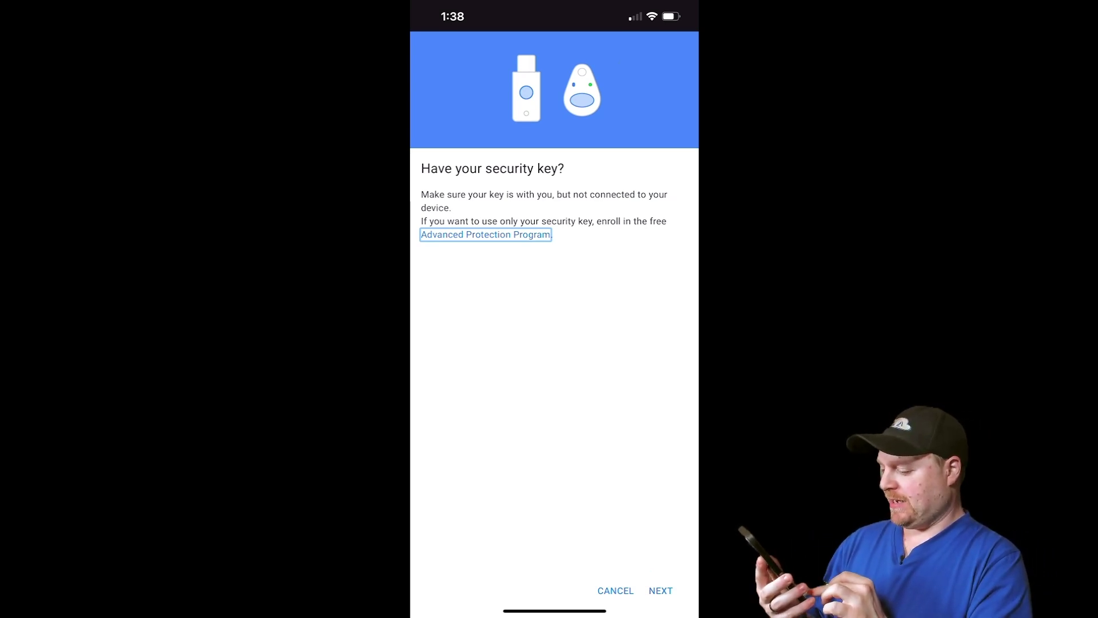
pyautogui.click(661, 590)
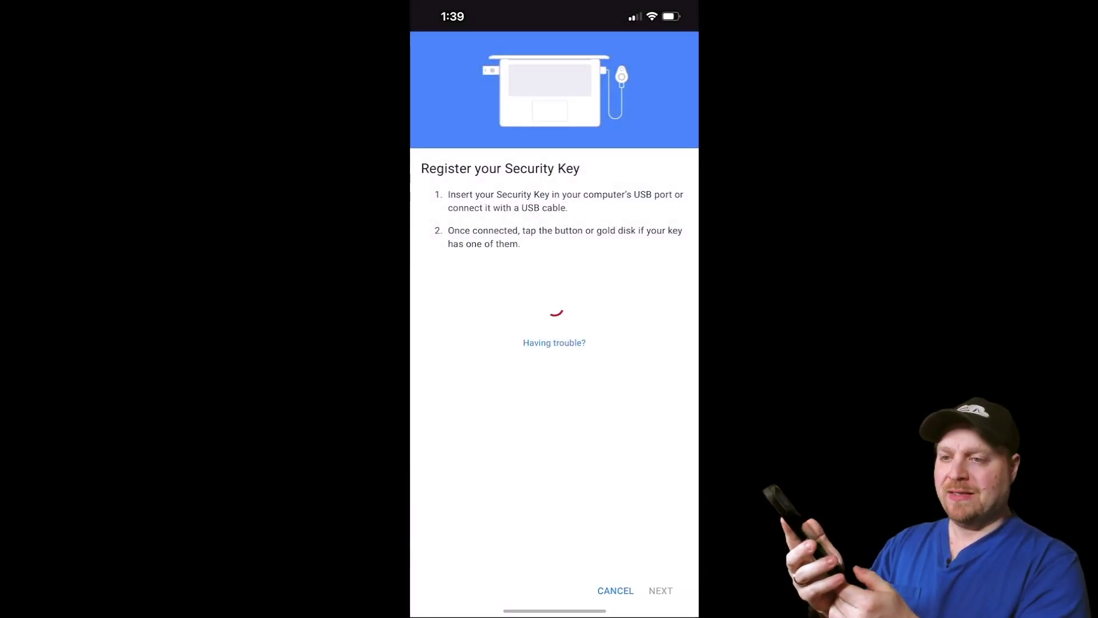
pyautogui.click(488, 247)
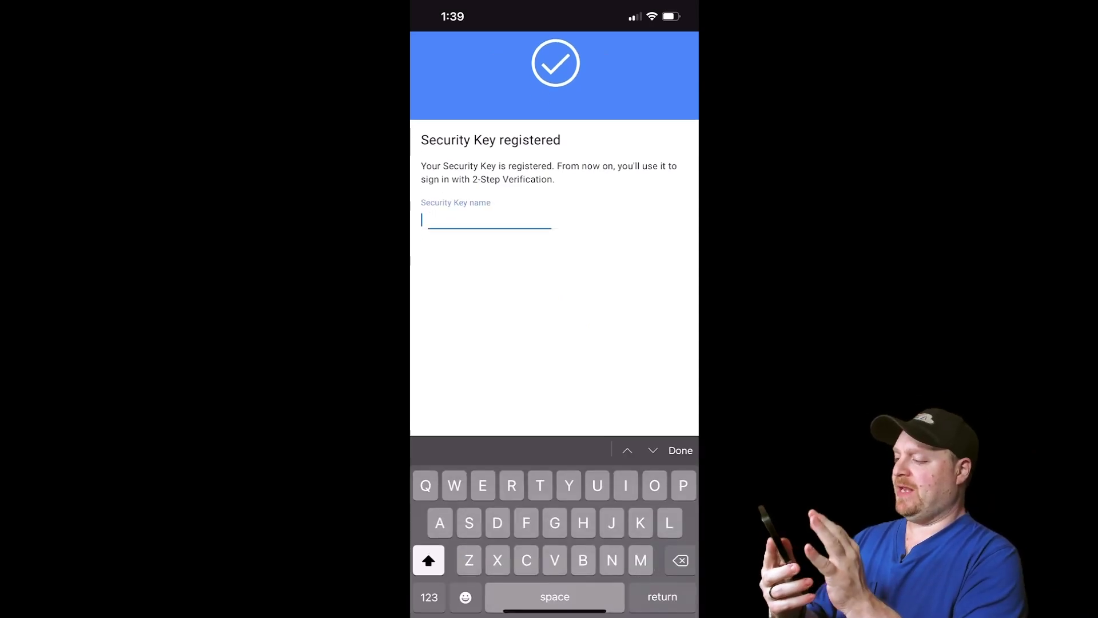
pyautogui.write('iePassK44')
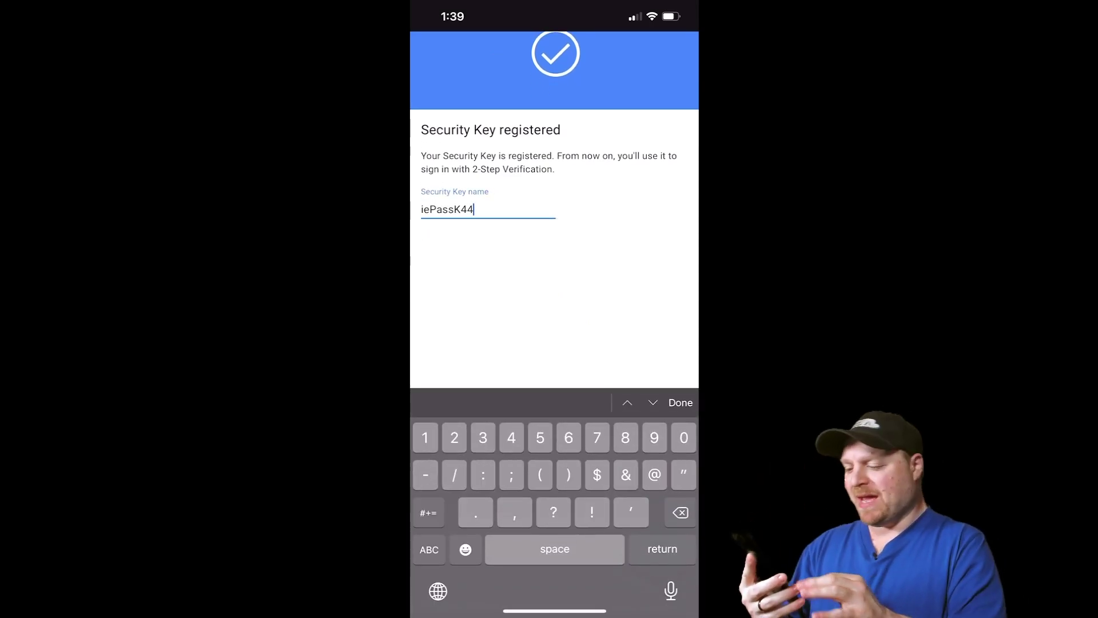
pyautogui.click(681, 402)
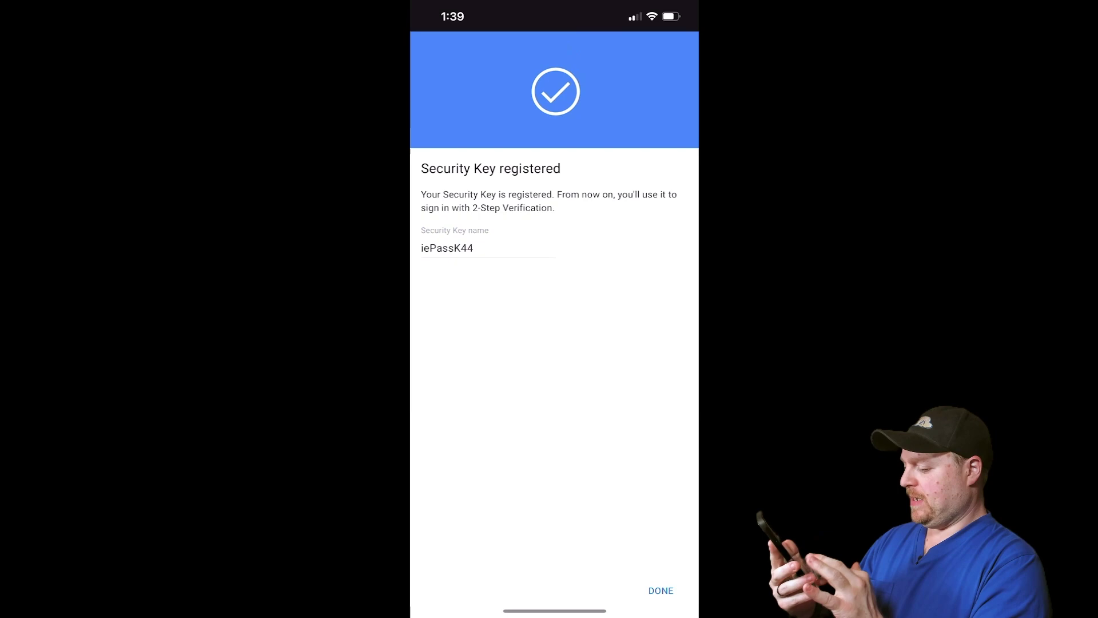
pyautogui.click(660, 590)
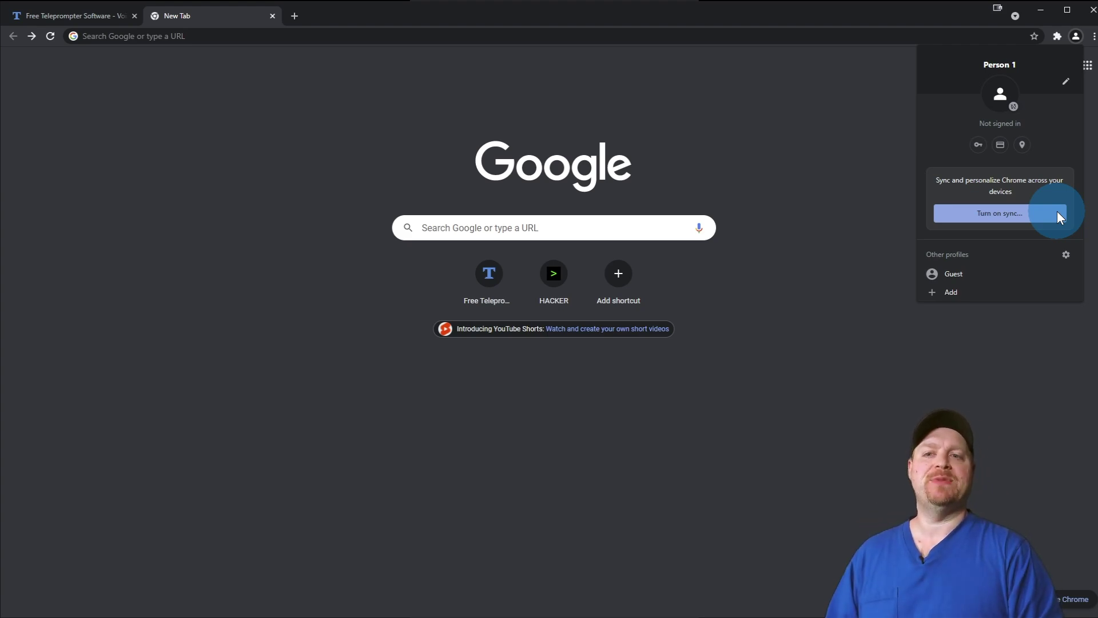
# Turn on Chrome sync and submit the Google account password
pyautogui.click(1057, 213)
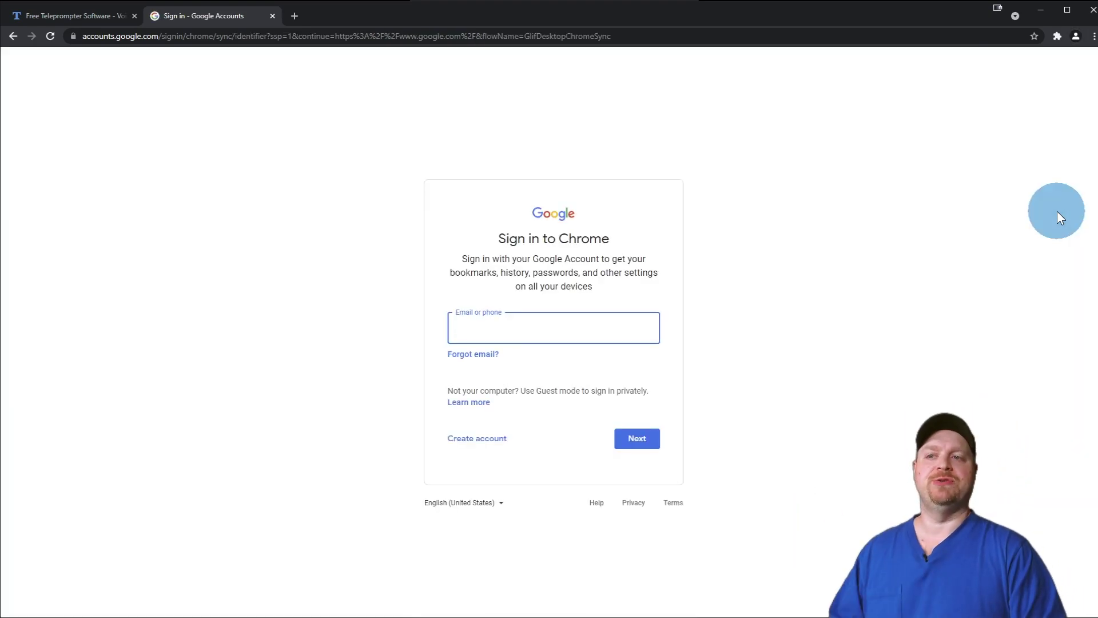
pyautogui.click(637, 398)
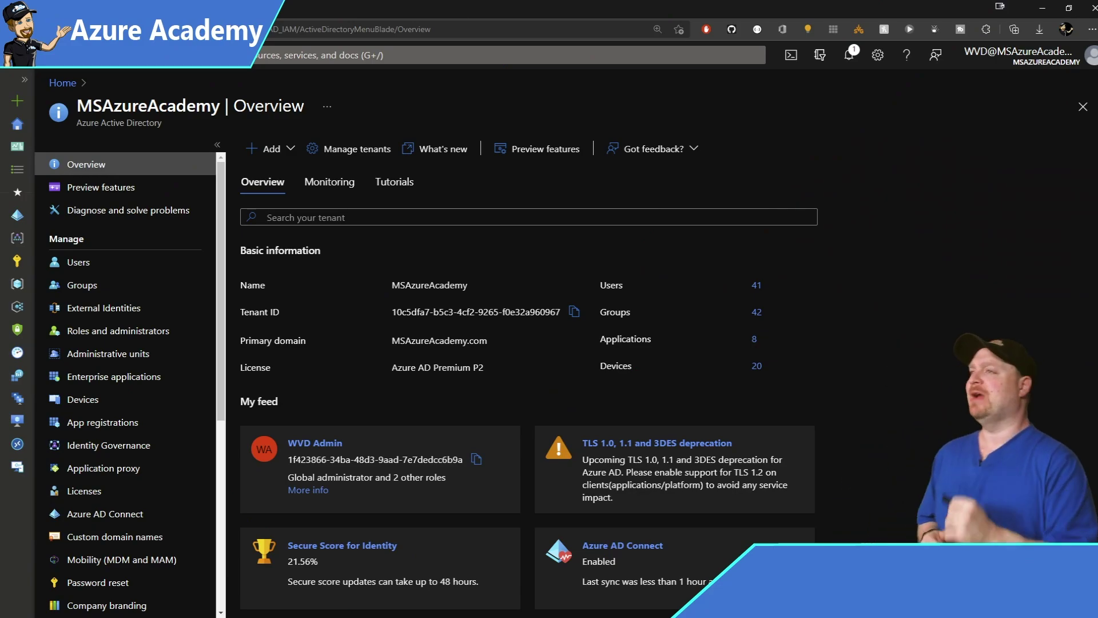
# Open Security > Authentication methods in the MSAzureAcademy Azure Active Directory
pyautogui.scroll(-5, 113, 400)
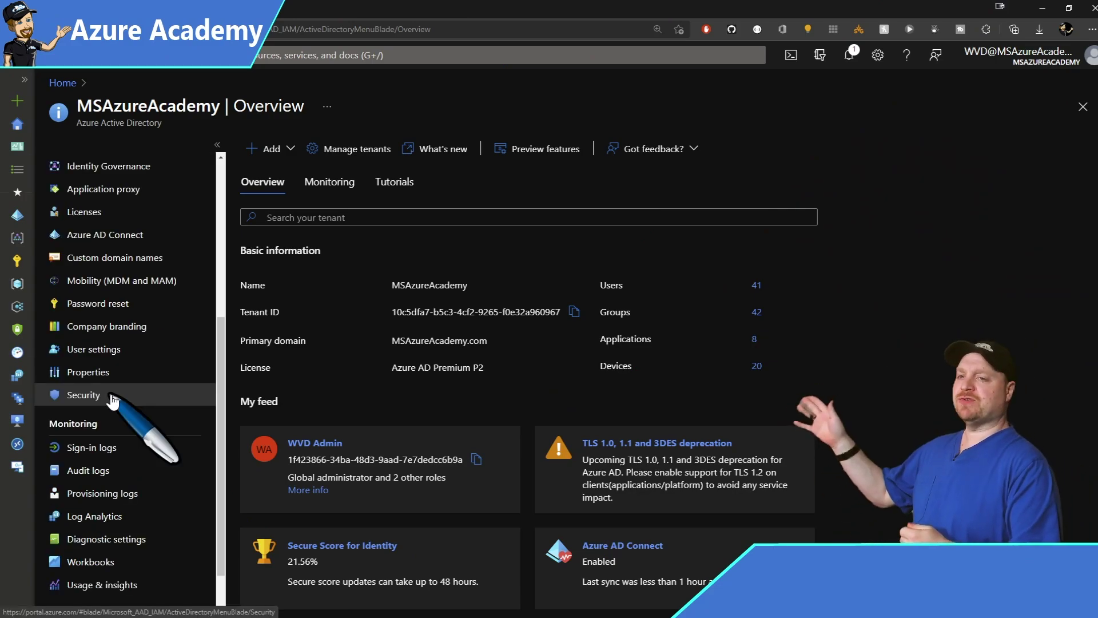
pyautogui.click(113, 397)
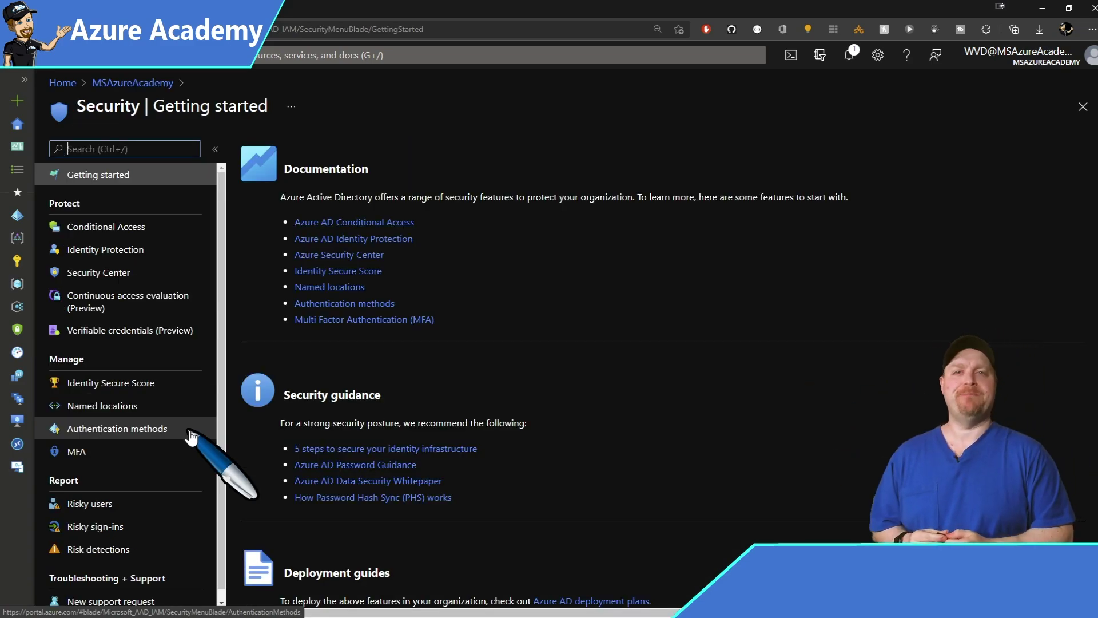
pyautogui.click(191, 435)
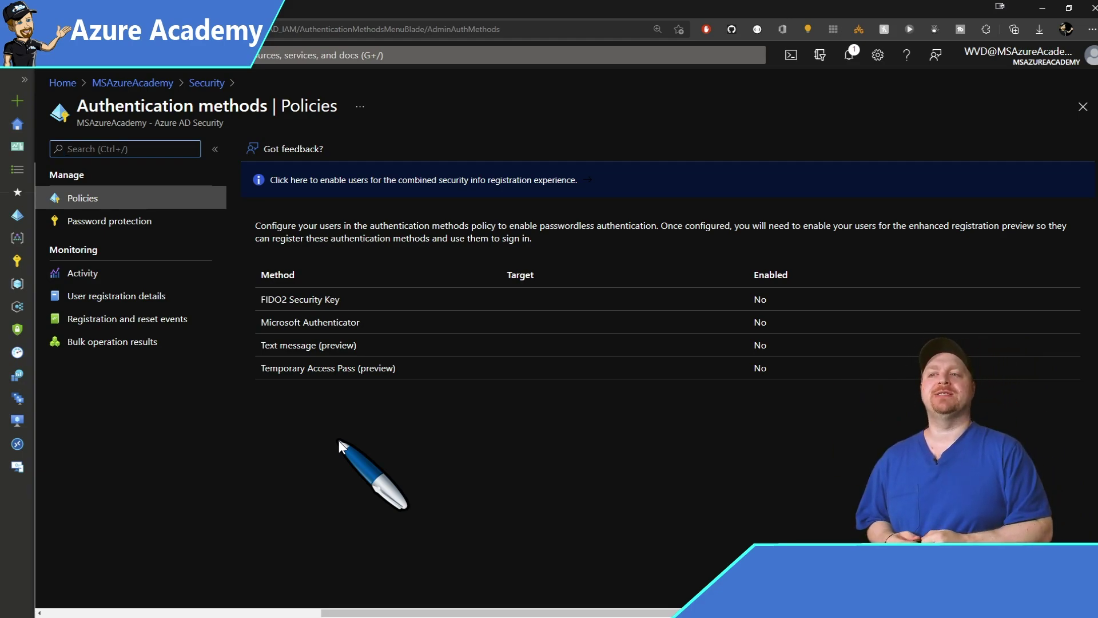
# Open the FIDO2 Security Key method and review its key restriction settings
pyautogui.click(320, 299)
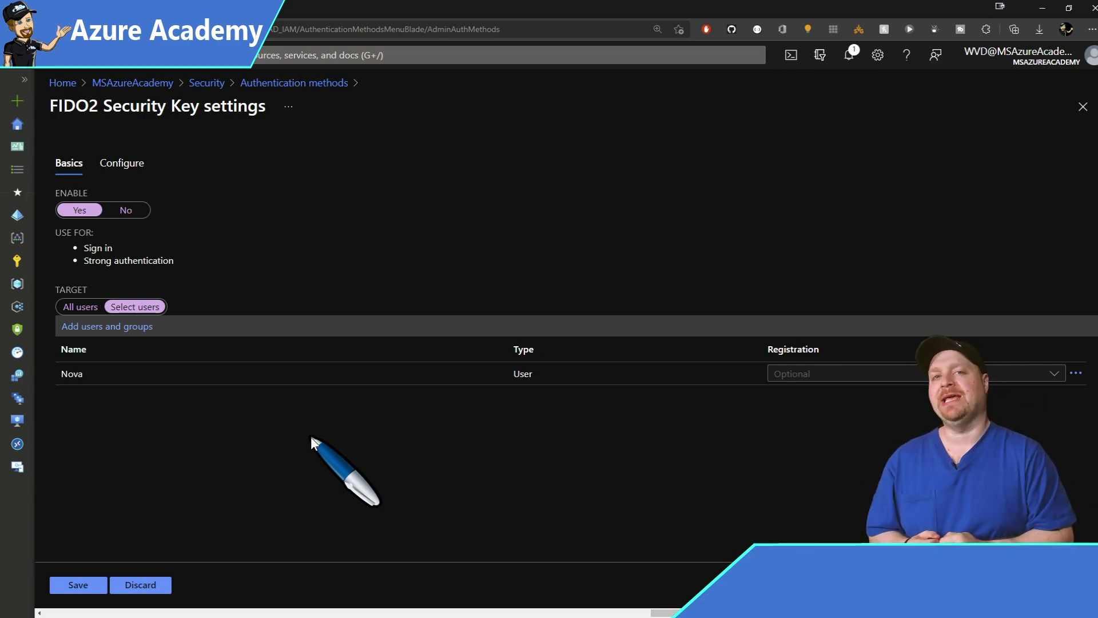
pyautogui.click(122, 163)
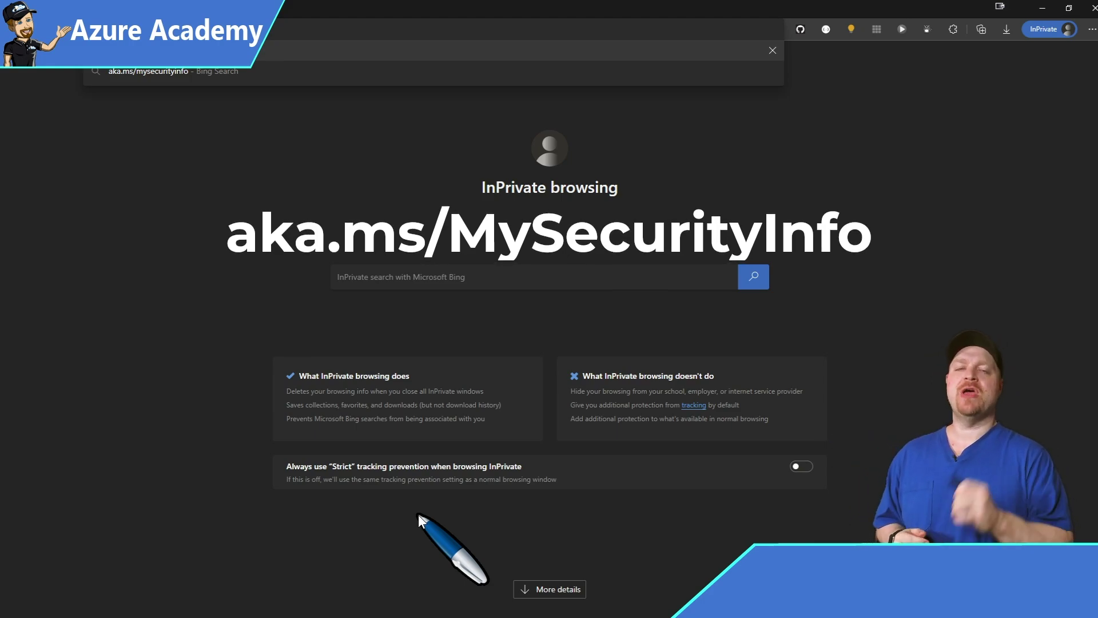
# Sign in at aka.ms/mysecurityinfo and add Security key as a new sign-in method
pyautogui.press('Return')
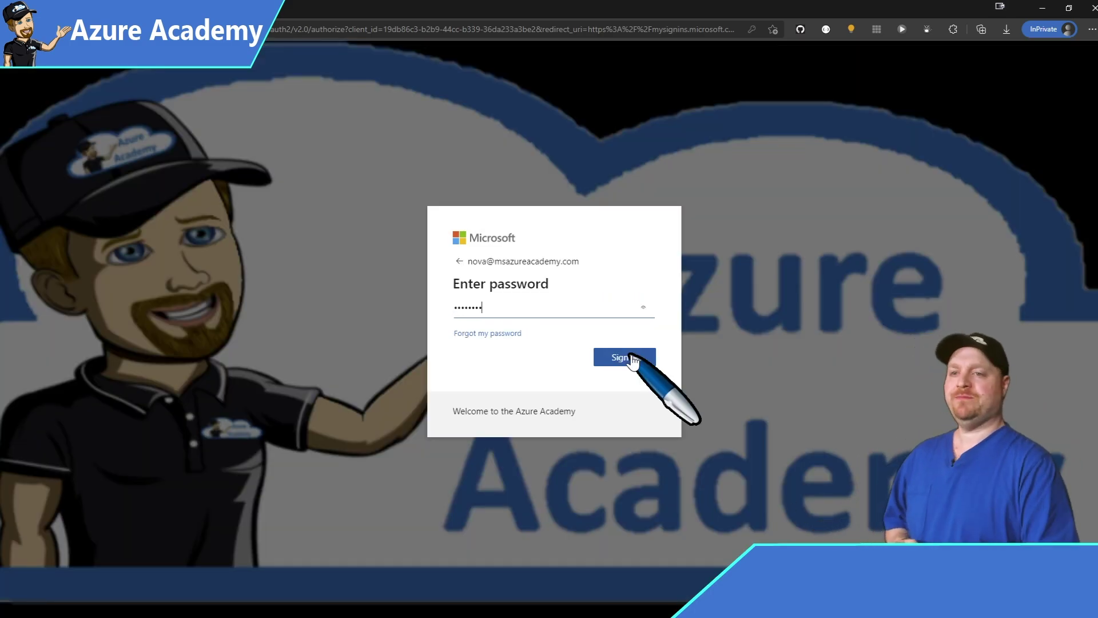
pyautogui.click(632, 360)
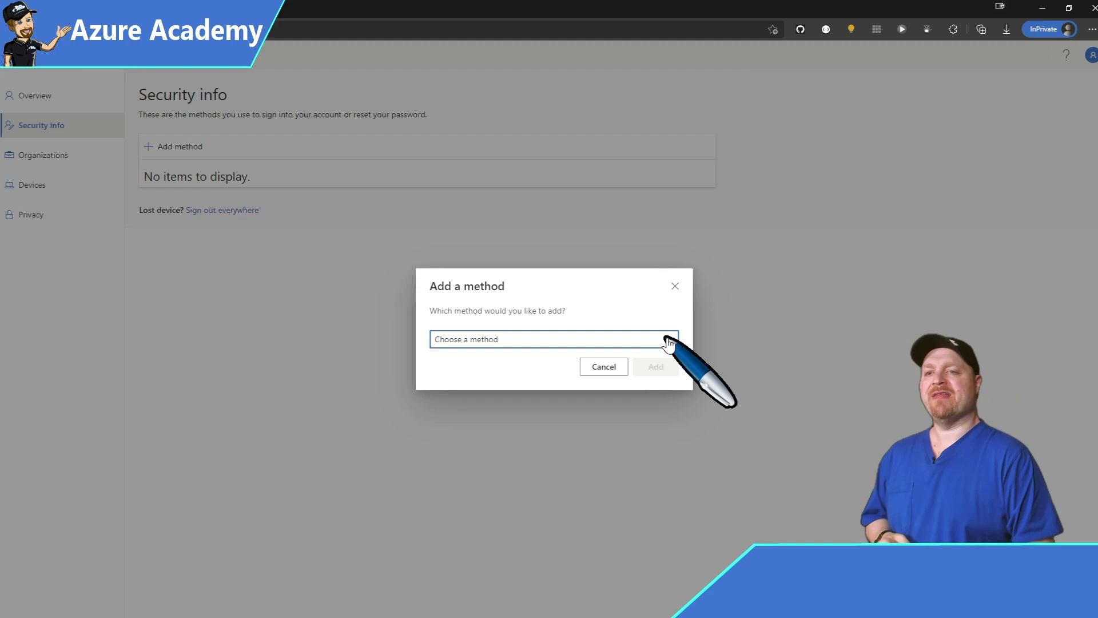
pyautogui.click(669, 343)
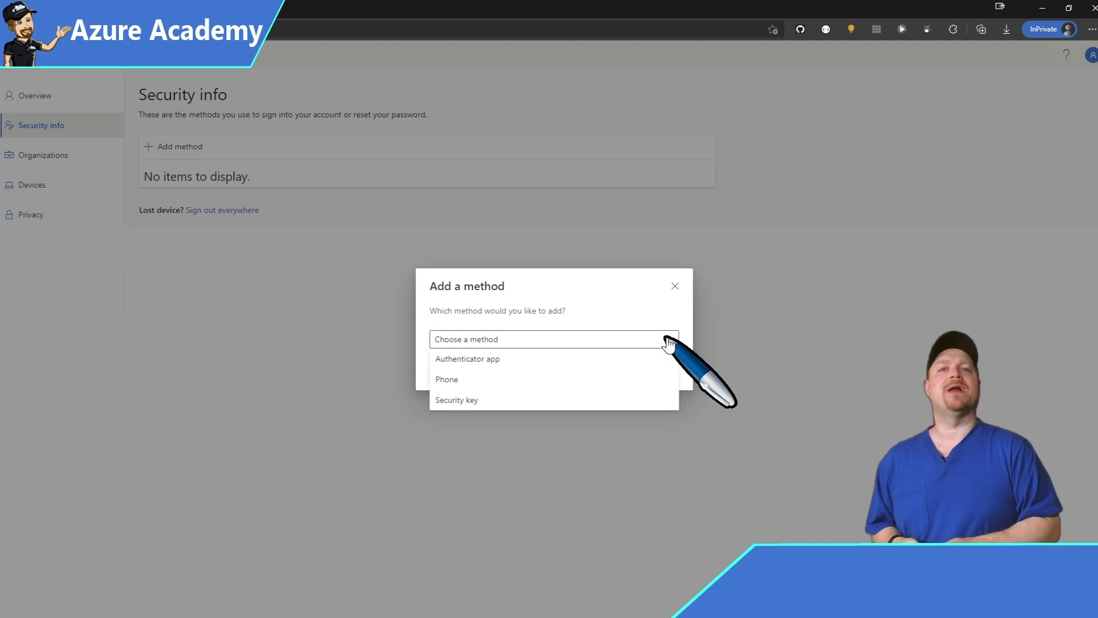
pyautogui.click(664, 400)
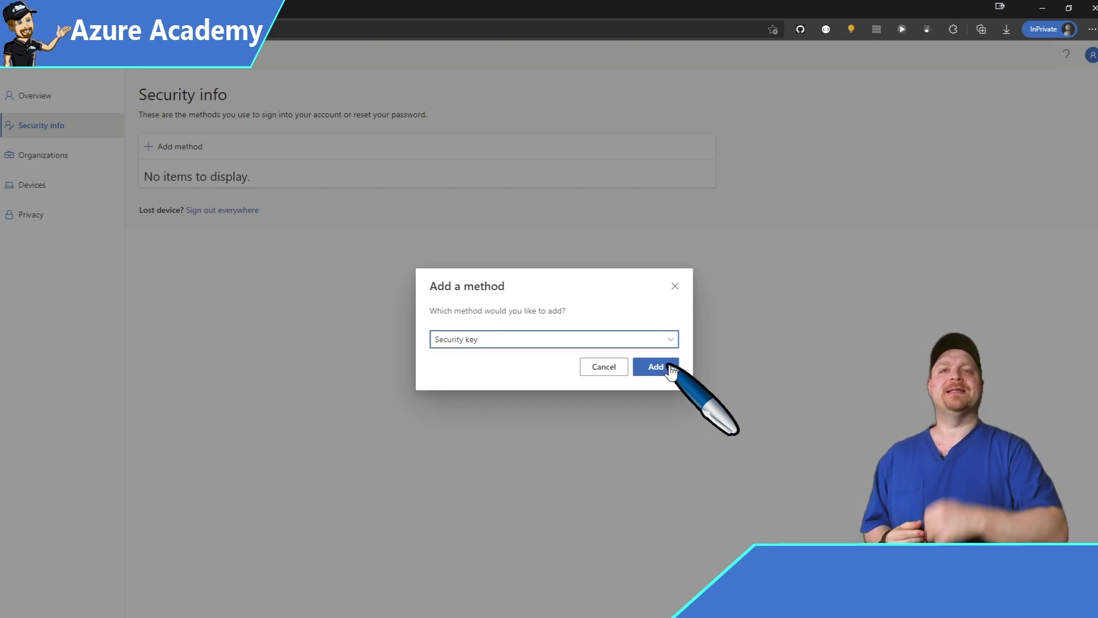
pyautogui.click(656, 367)
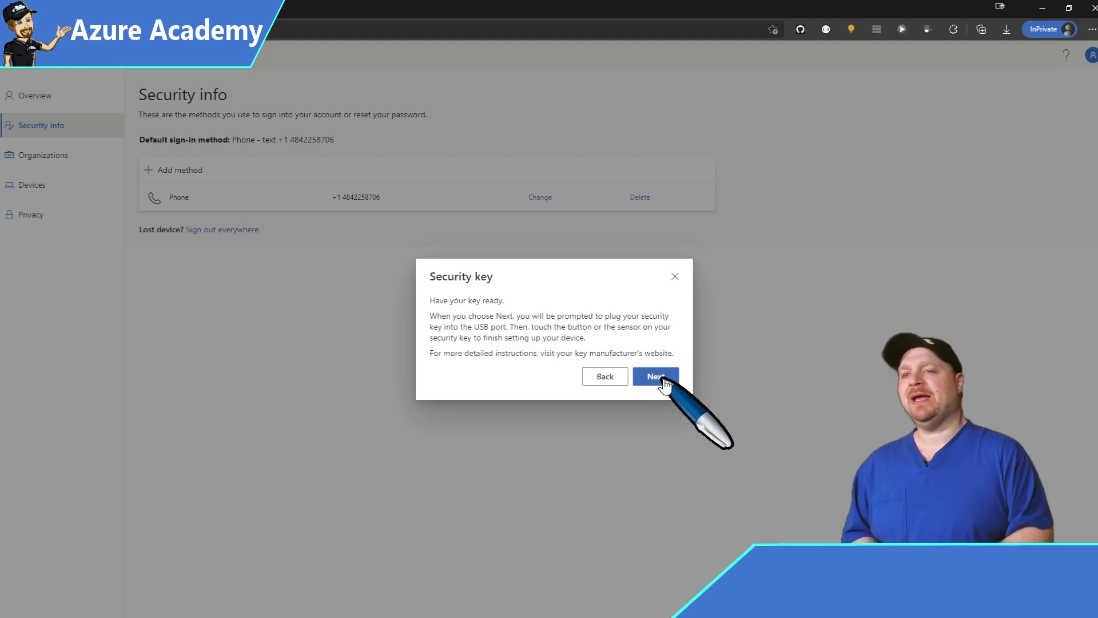
# Allow Windows Security to create a credential on the FEITIAN key with a new, confirmed PIN
pyautogui.click(656, 376)
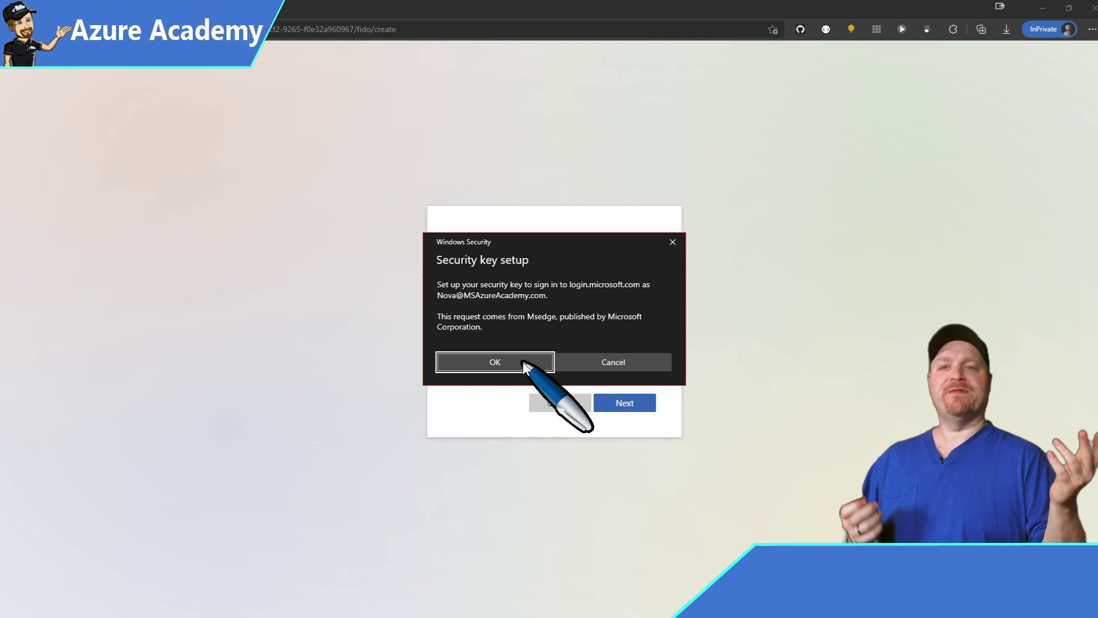
pyautogui.click(523, 362)
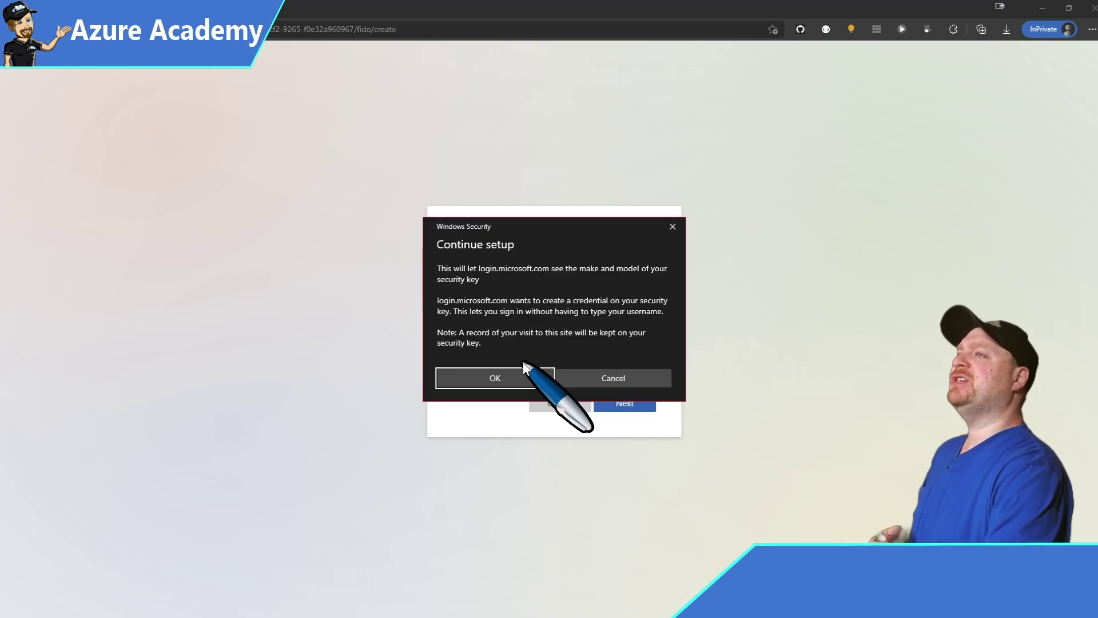
pyautogui.click(524, 368)
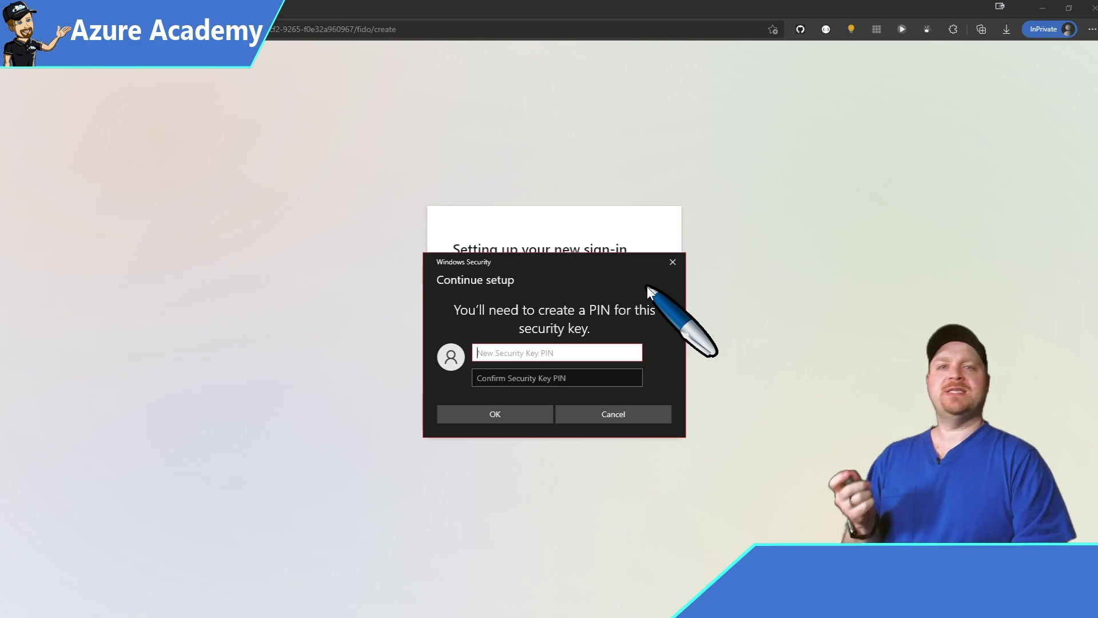
pyautogui.write('1234')
pyautogui.press('Tab')
pyautogui.write('1234')
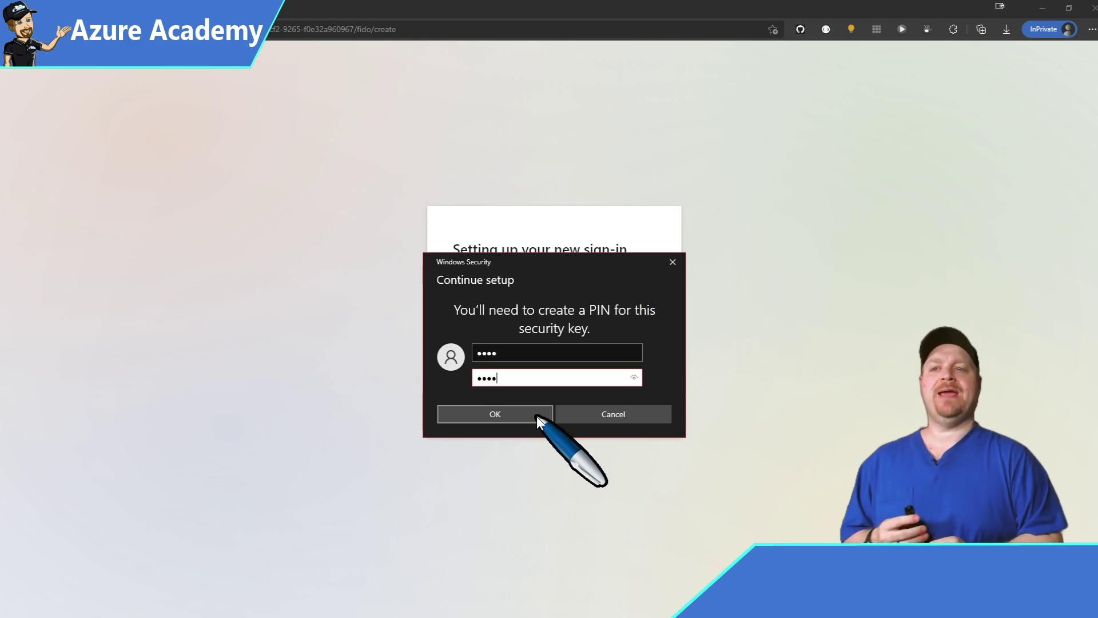
pyautogui.click(537, 420)
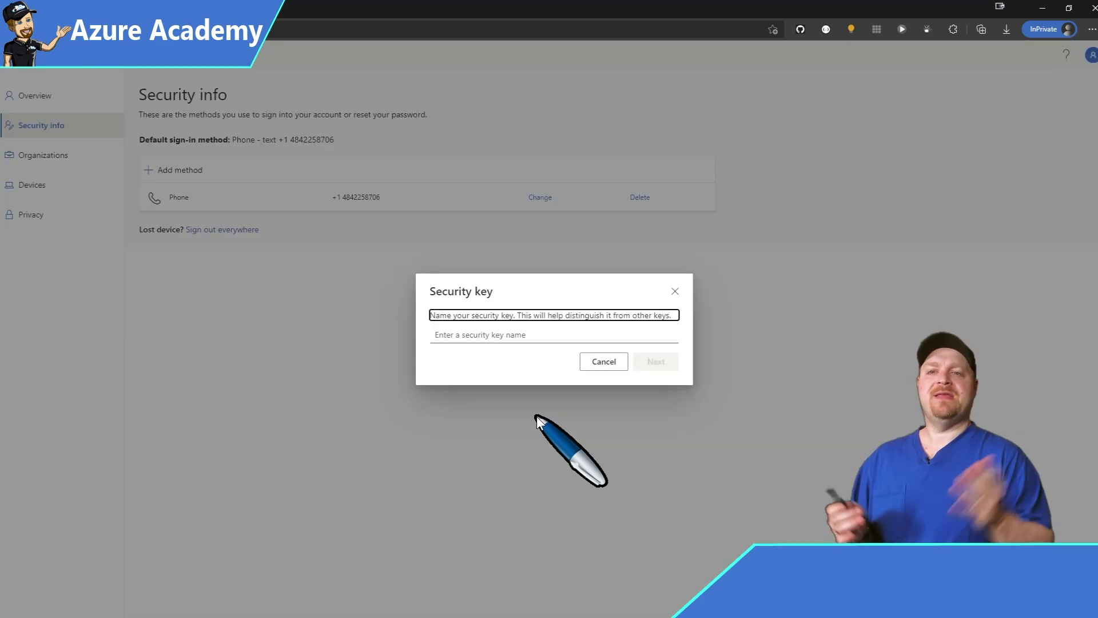
# Name the security key FEITIANePassK9 and finish registering it
pyautogui.press('Tab')
pyautogui.write('FEITIANePassK9')
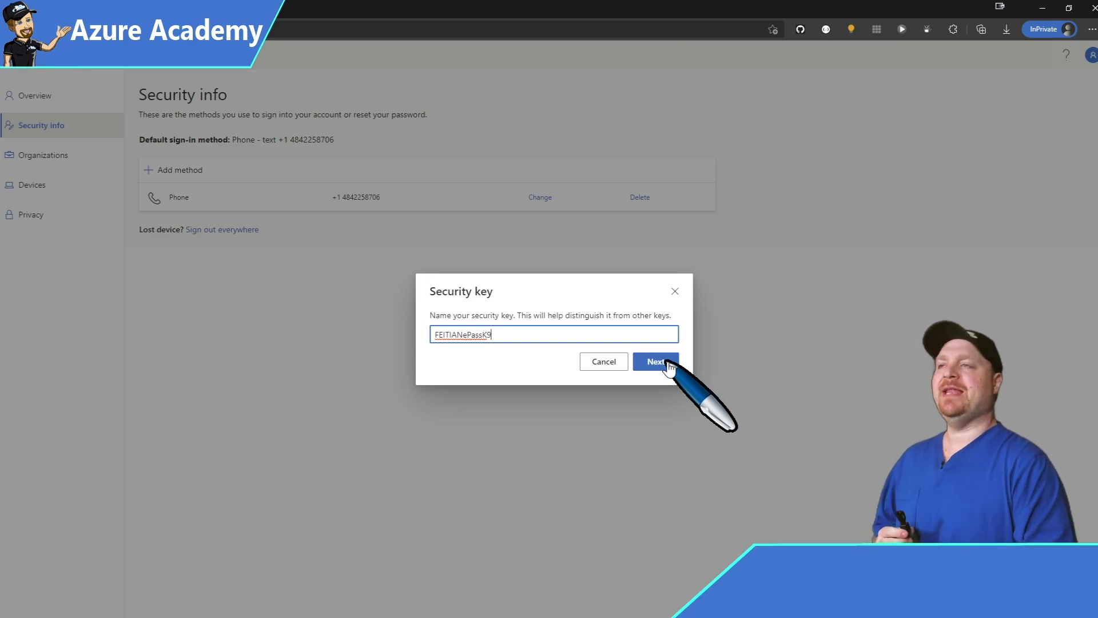
pyautogui.click(667, 362)
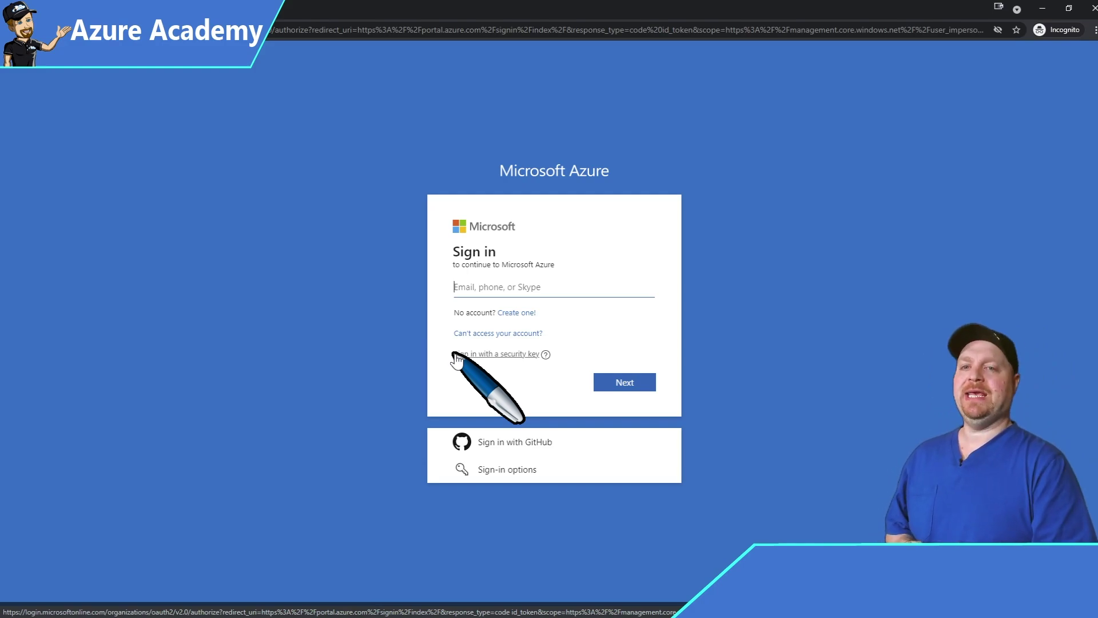
# Sign in to Azure using the security key and its PIN, choosing to stay signed in
pyautogui.click(456, 355)
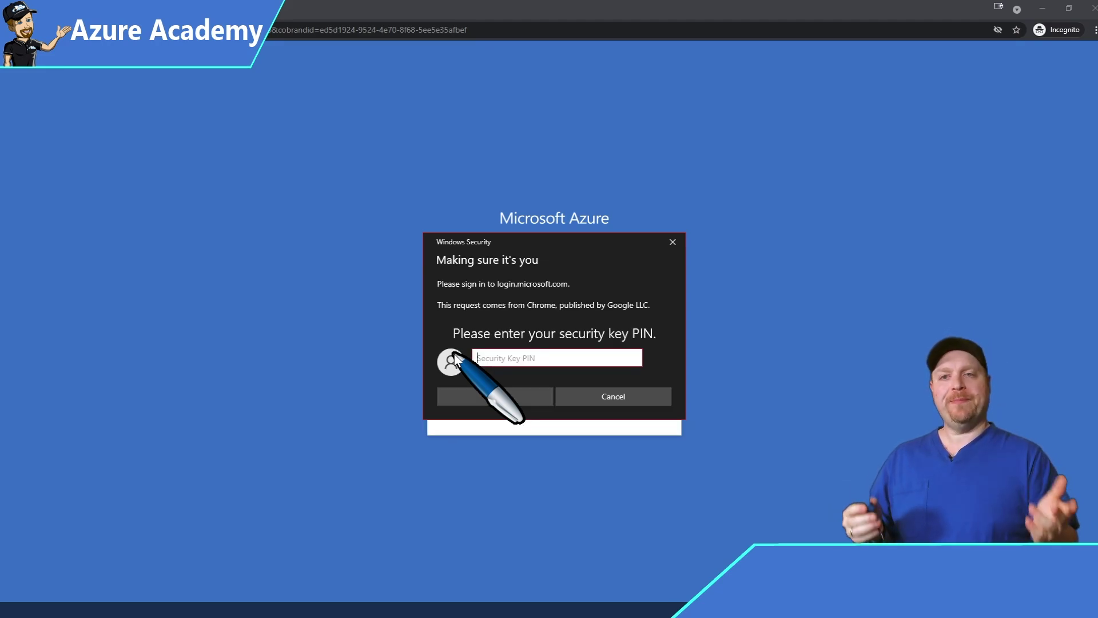
pyautogui.write('••••')
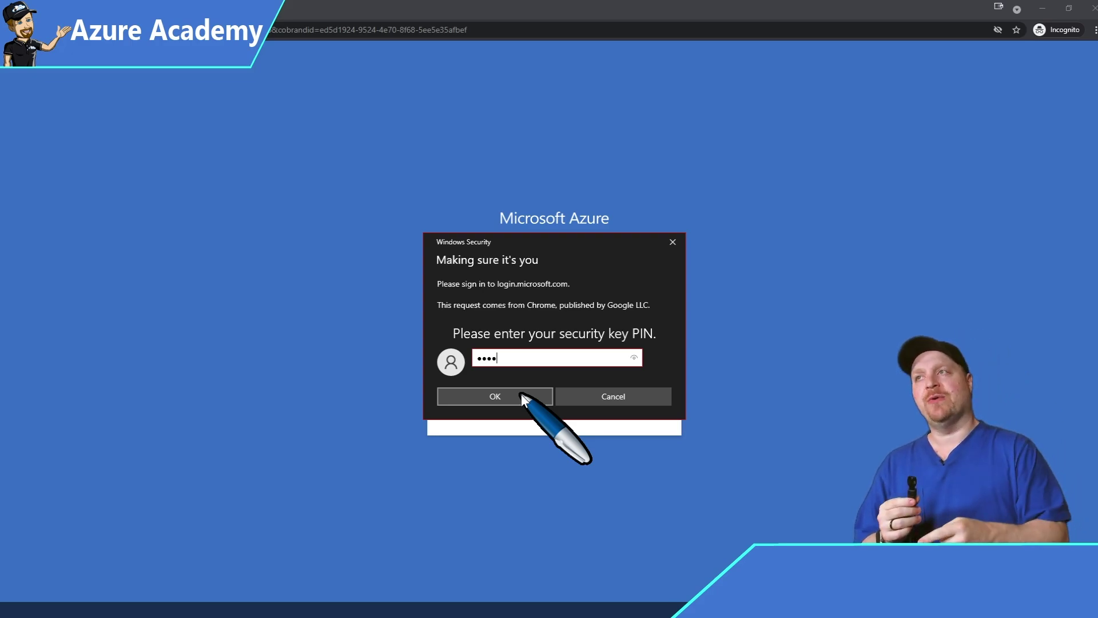
pyautogui.click(522, 396)
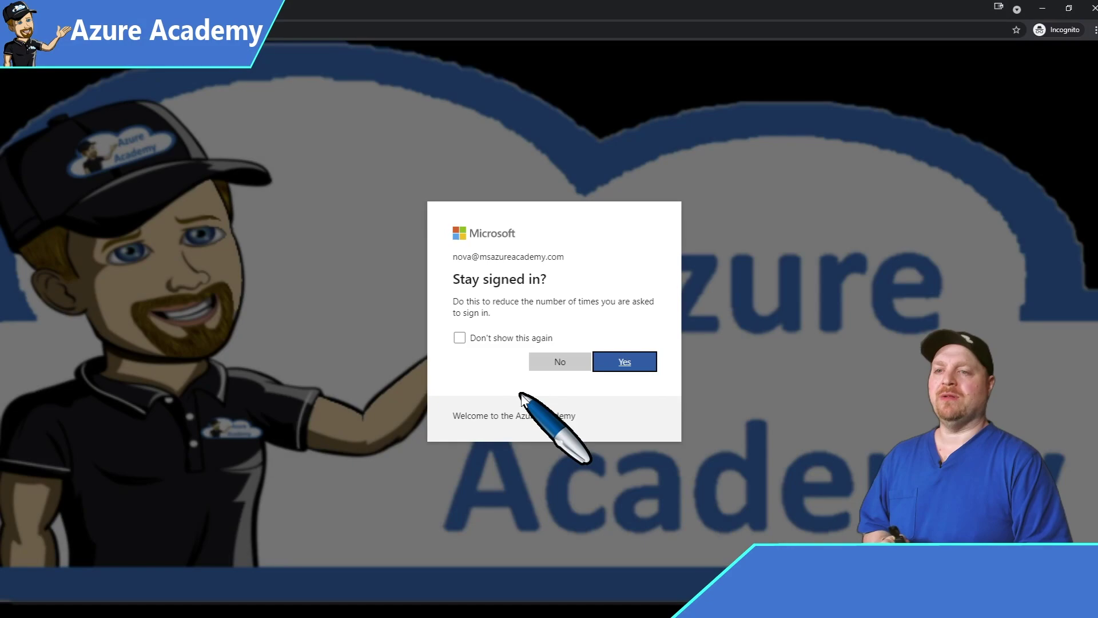
pyautogui.click(625, 363)
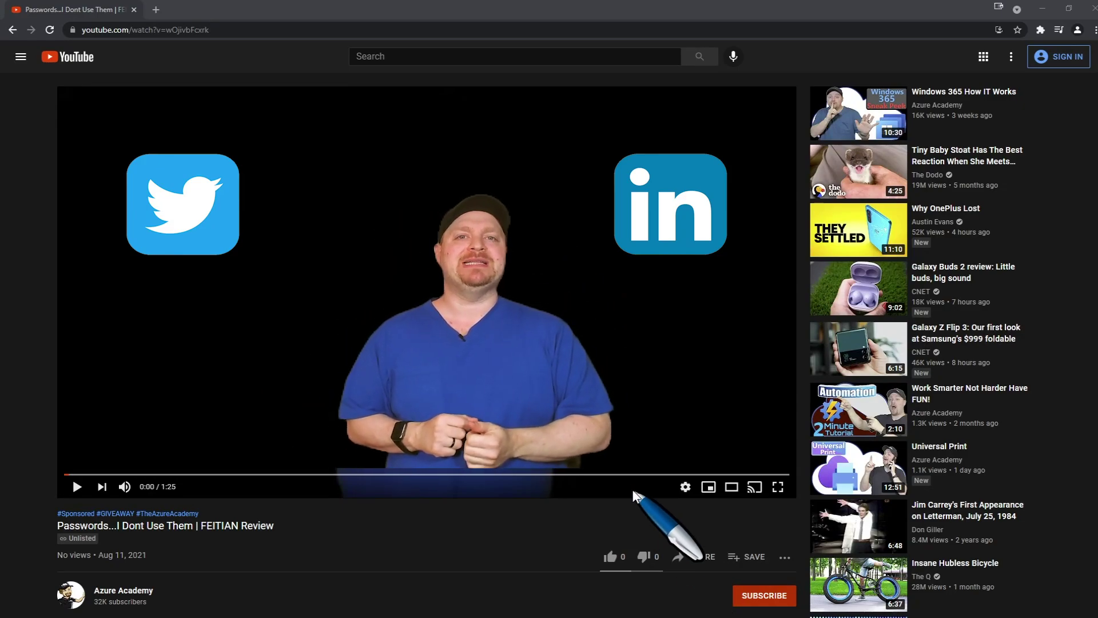
# Share the FEITIAN Review video to Twitter from its Share options
pyautogui.scroll(-5, 626, 486)
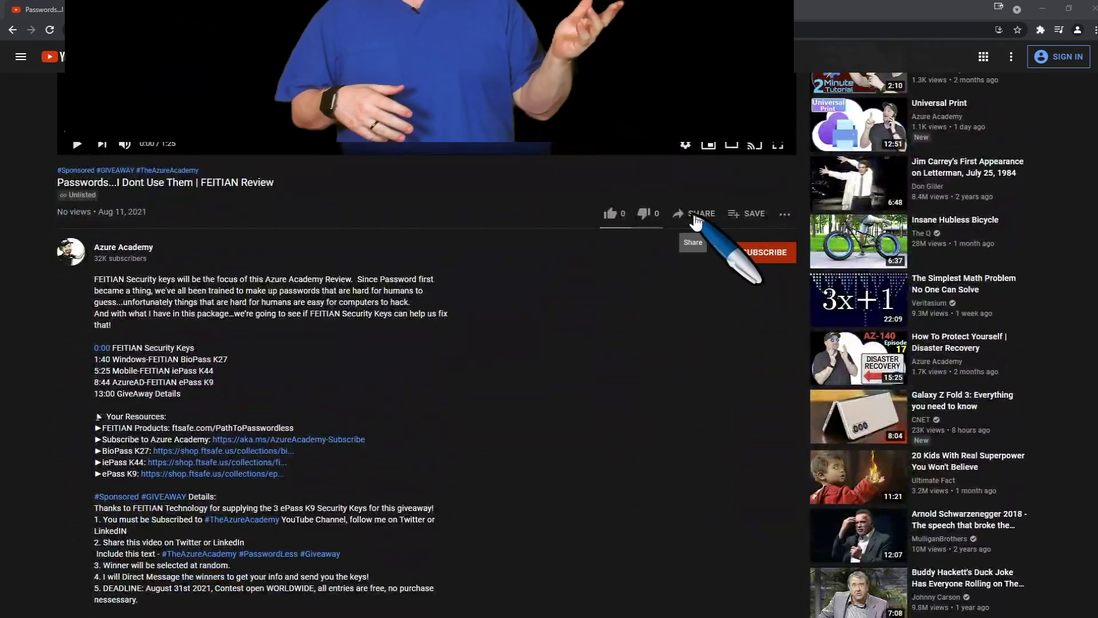
pyautogui.click(694, 217)
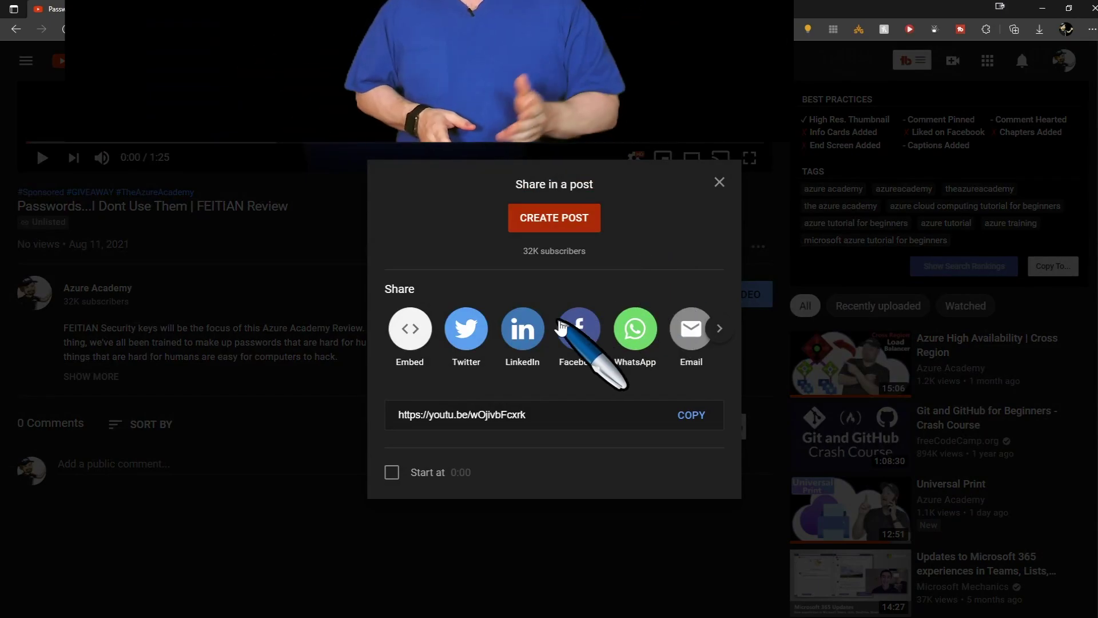
pyautogui.click(462, 337)
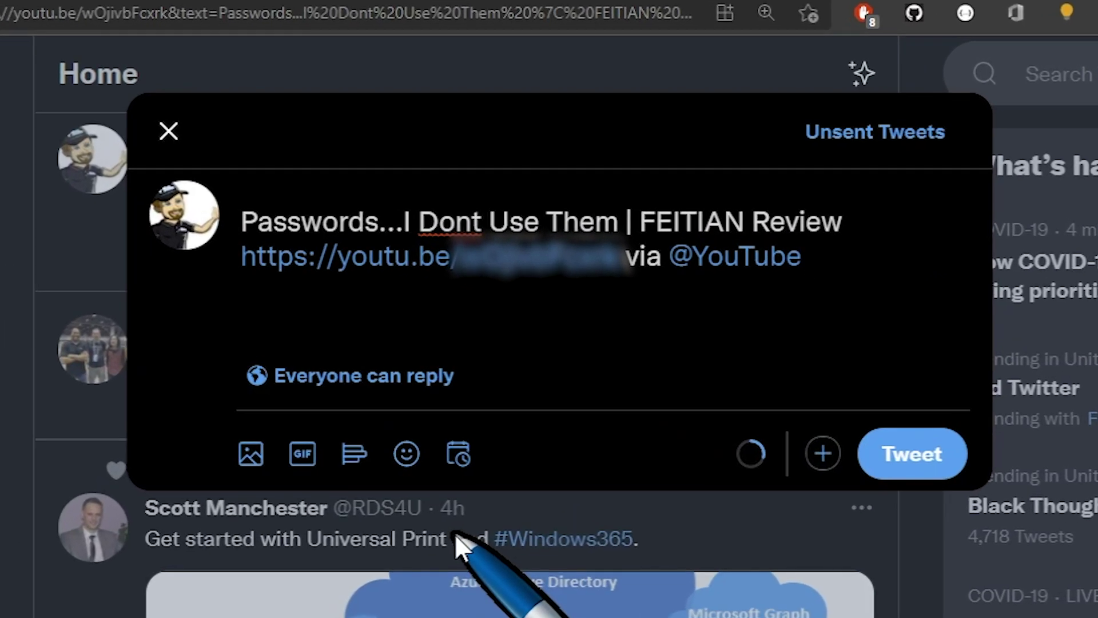
# Paste #TheAzureAcademy #PasswordLess #Giveaway on a new line below the video link
pyautogui.press('Return')
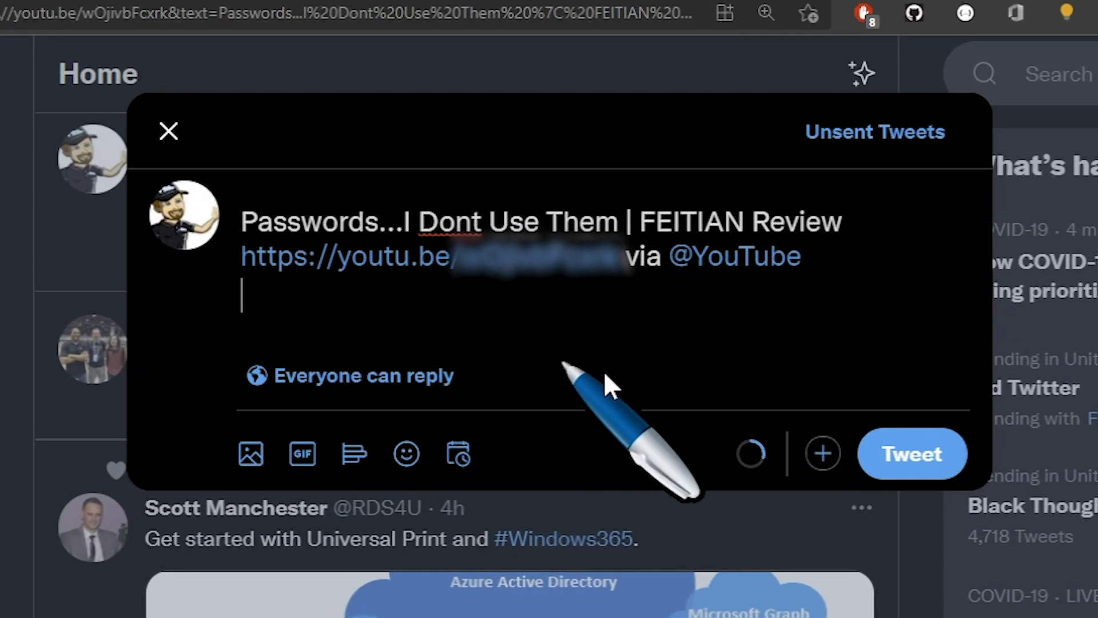
pyautogui.hotkey('ctrl', 'v')
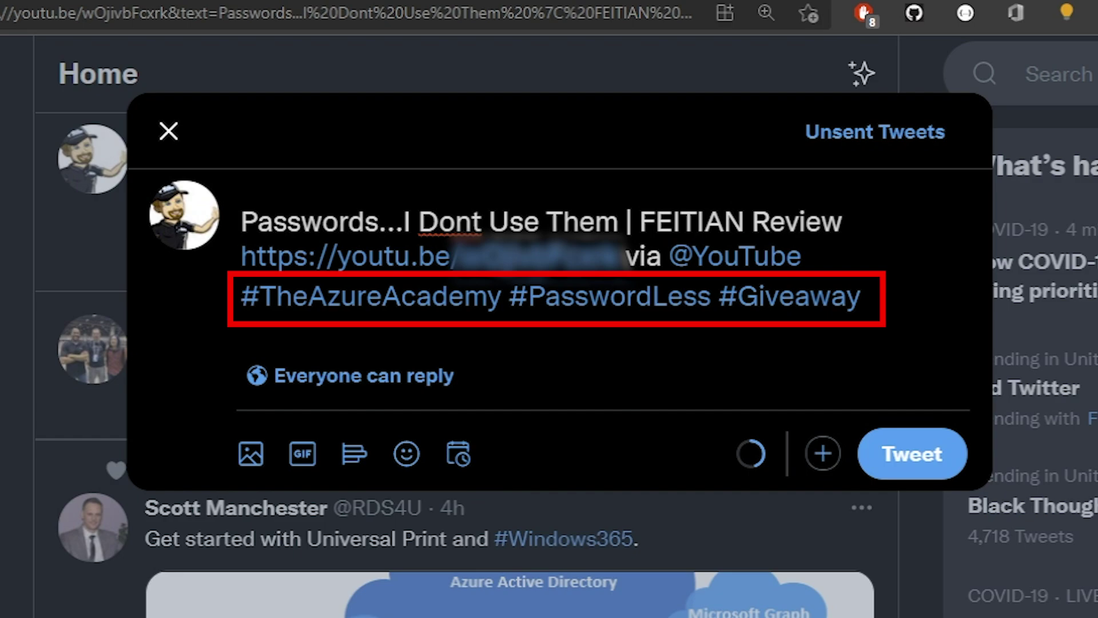